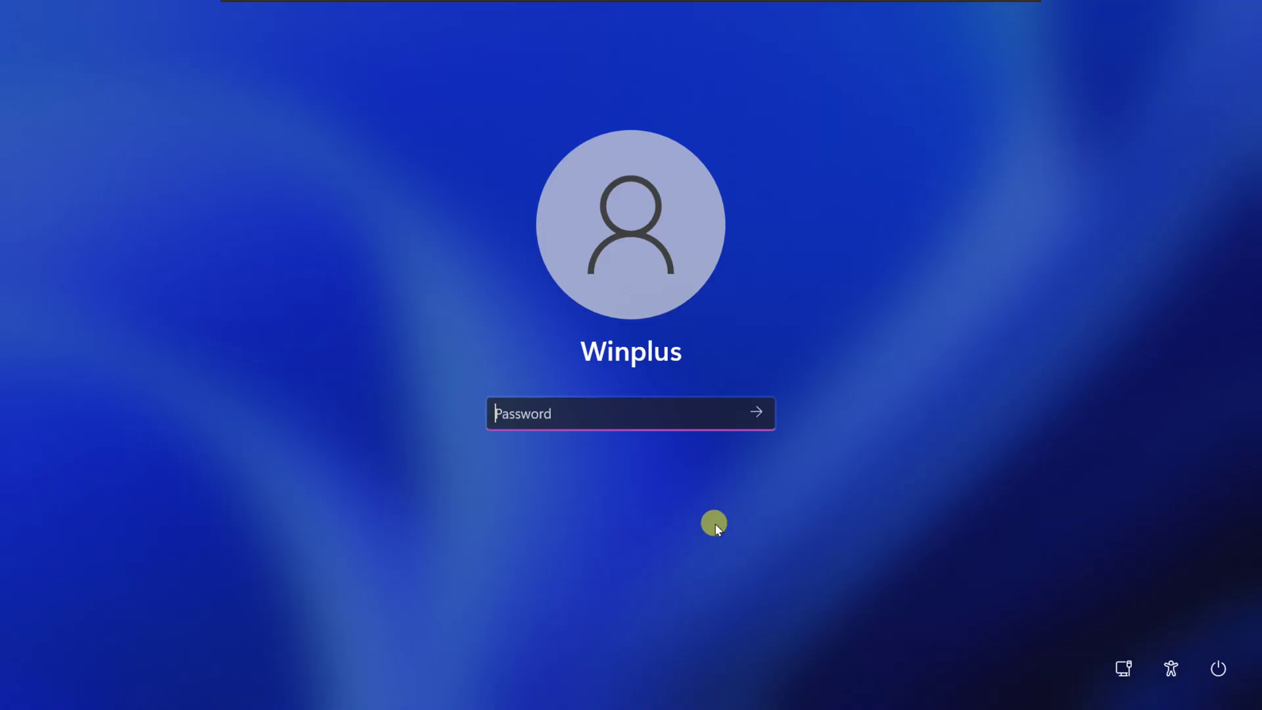
pyautogui.click(755, 412)
pyautogui.press('Return')
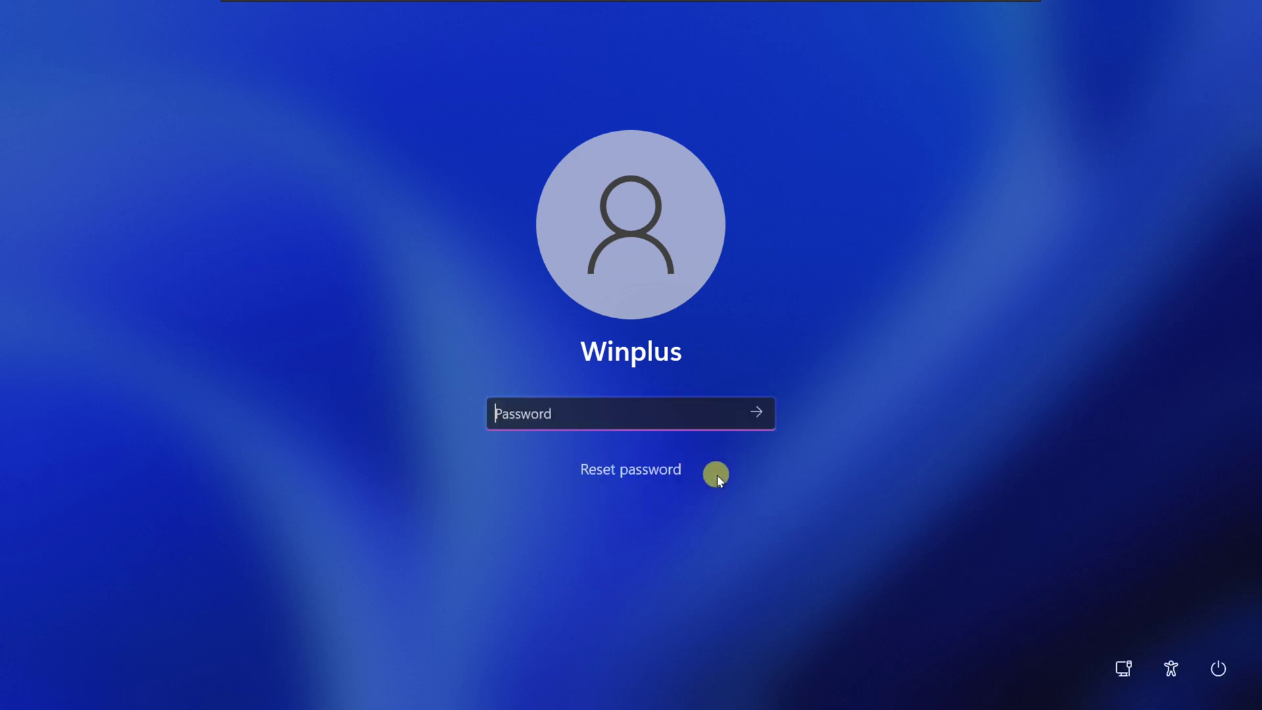
pyautogui.click(756, 412)
pyautogui.click(657, 494)
# Shift-restart the PC from the lock screen's power menu to boot into recovery
pyautogui.press('shift')
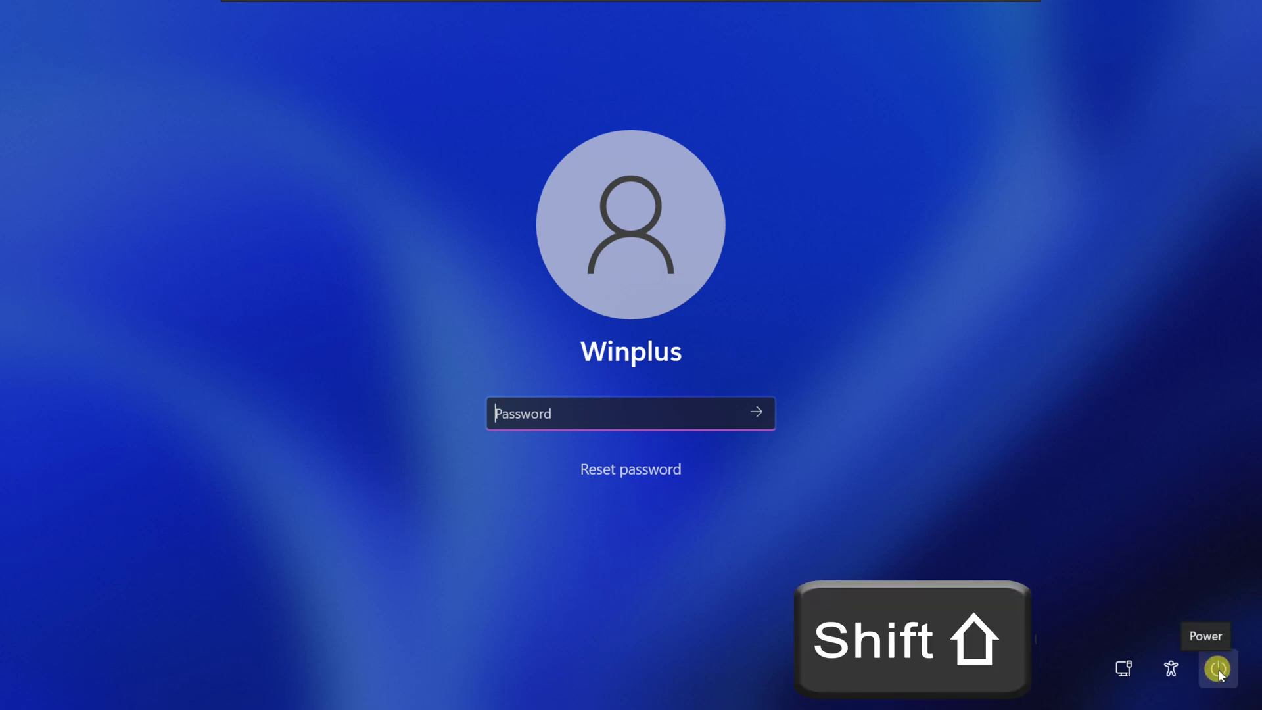
pyautogui.click(1218, 669)
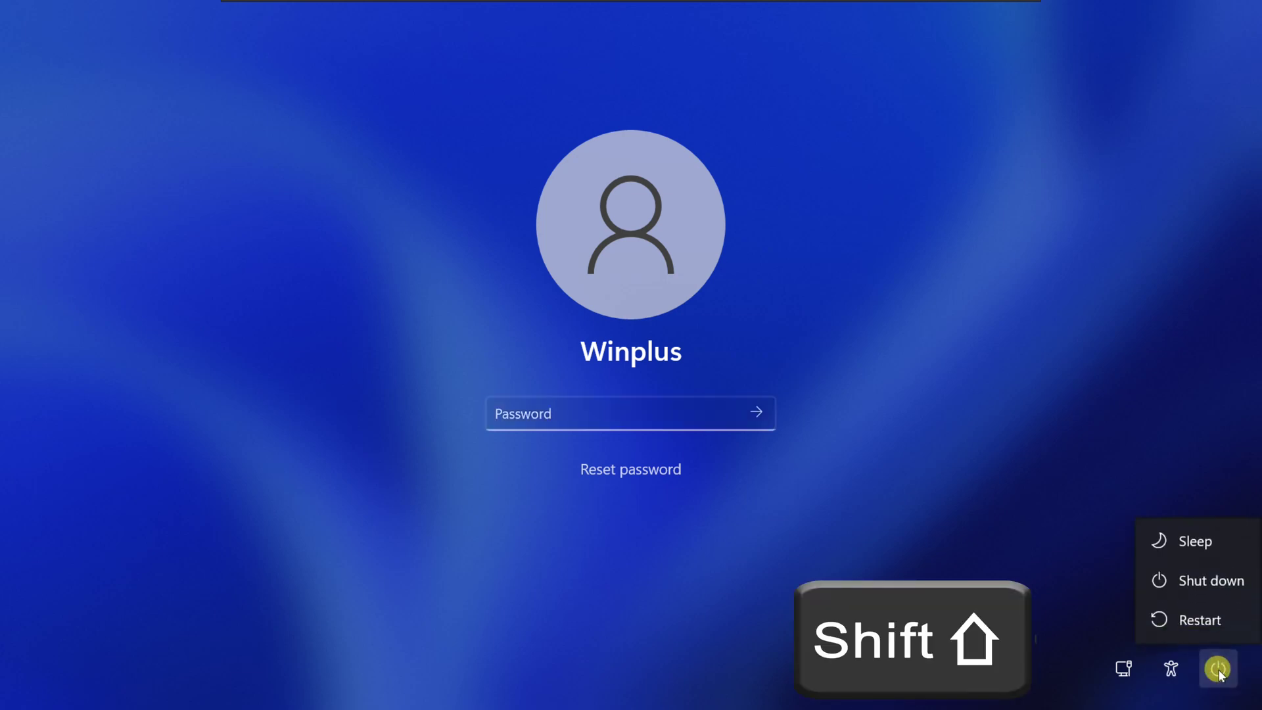
pyautogui.moveTo(1198, 620)
pyautogui.keyDown('shift'); pyautogui.click(1201, 622); pyautogui.keyUp('shift')
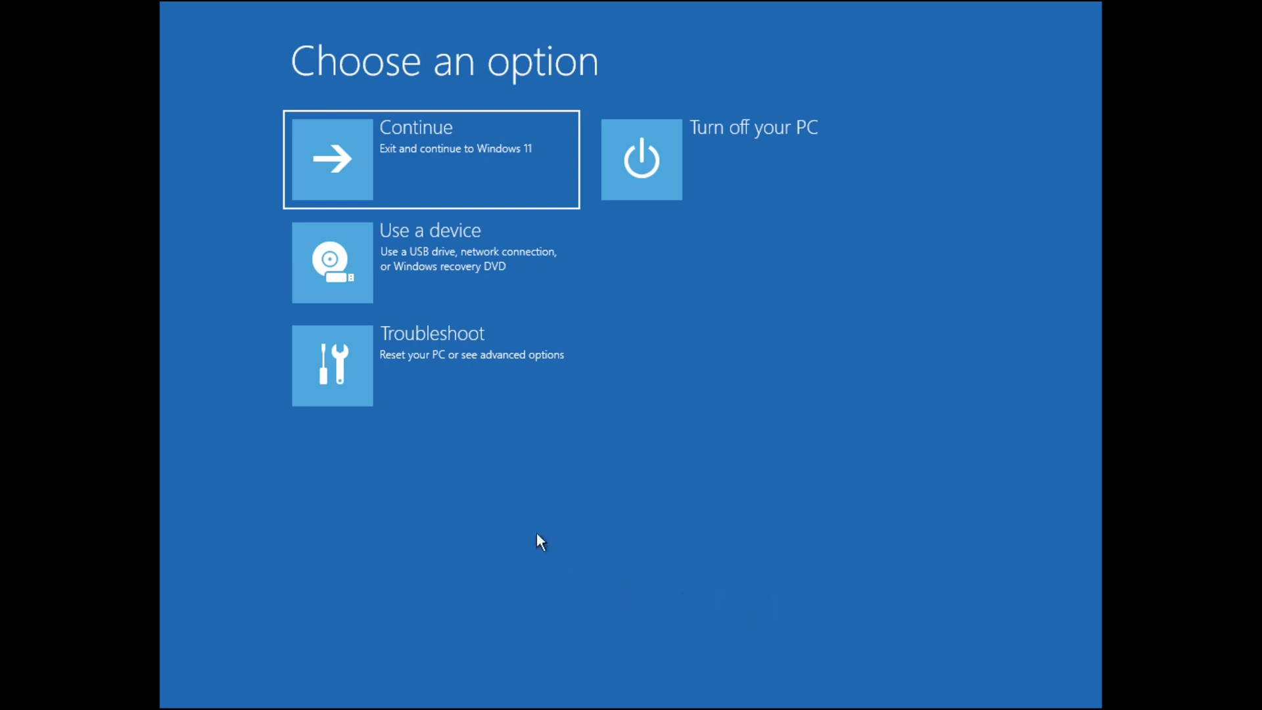
# Launch Command Prompt via Troubleshoot > Advanced options in the recovery menu
pyautogui.click(467, 356)
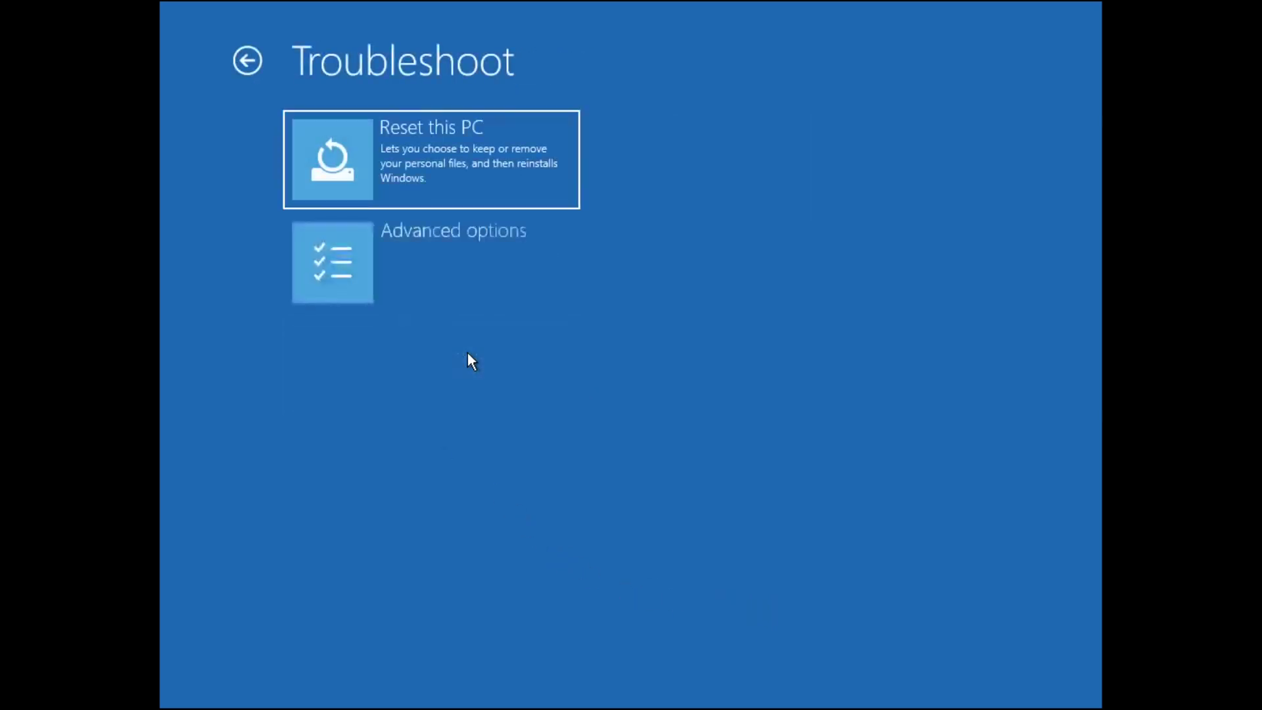
pyautogui.click(408, 251)
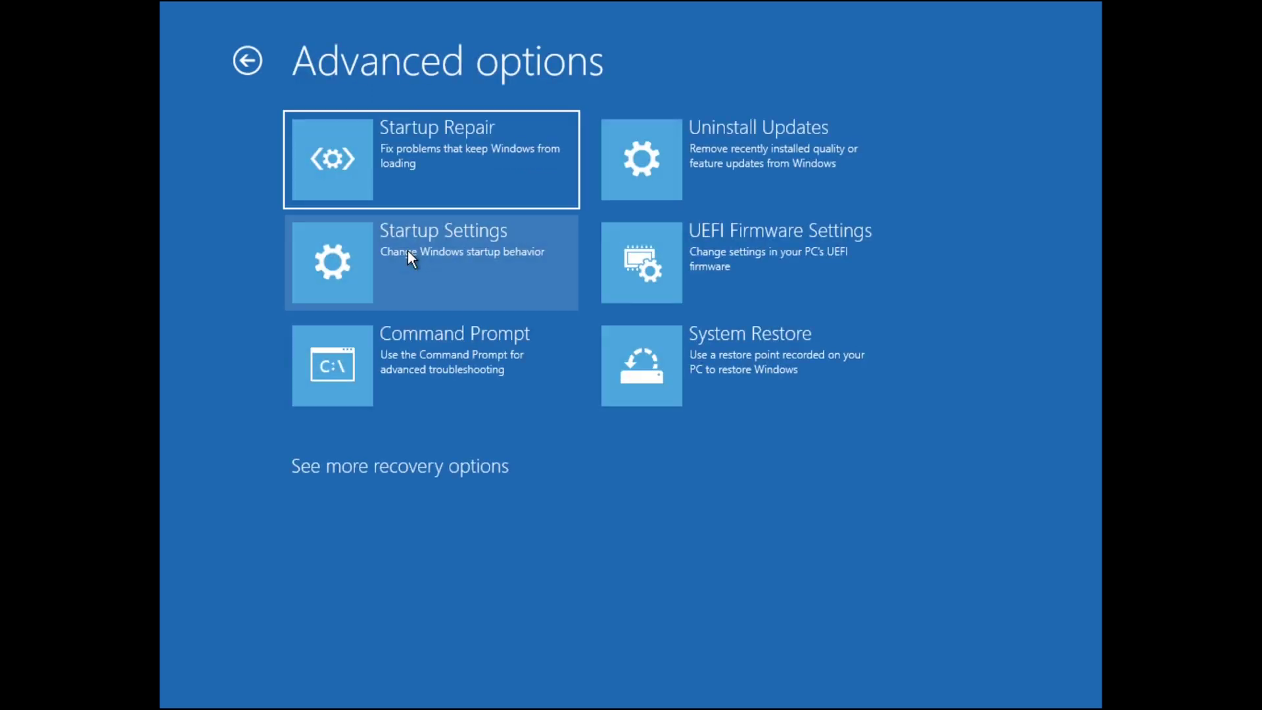
pyautogui.click(447, 380)
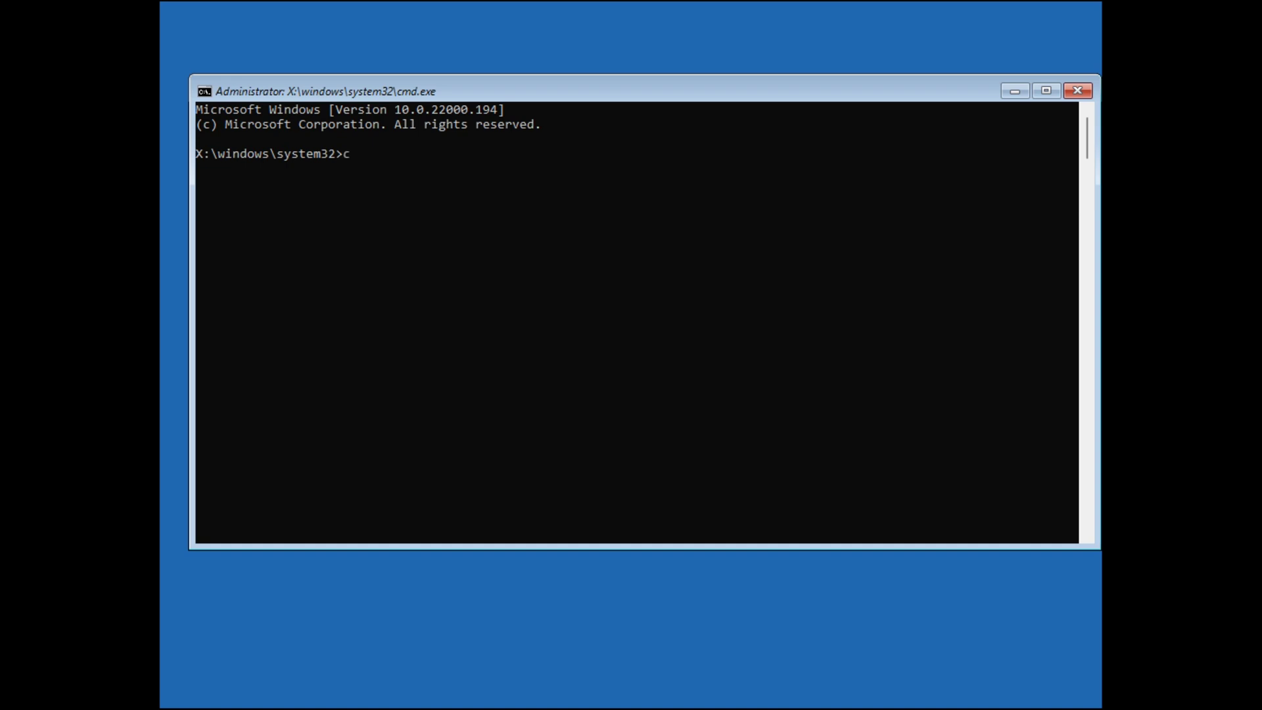
# Switch to drive C:, list its contents, and move into Windows\System32
pyautogui.write('c:')
pyautogui.press('Return')
pyautogui.write('d')
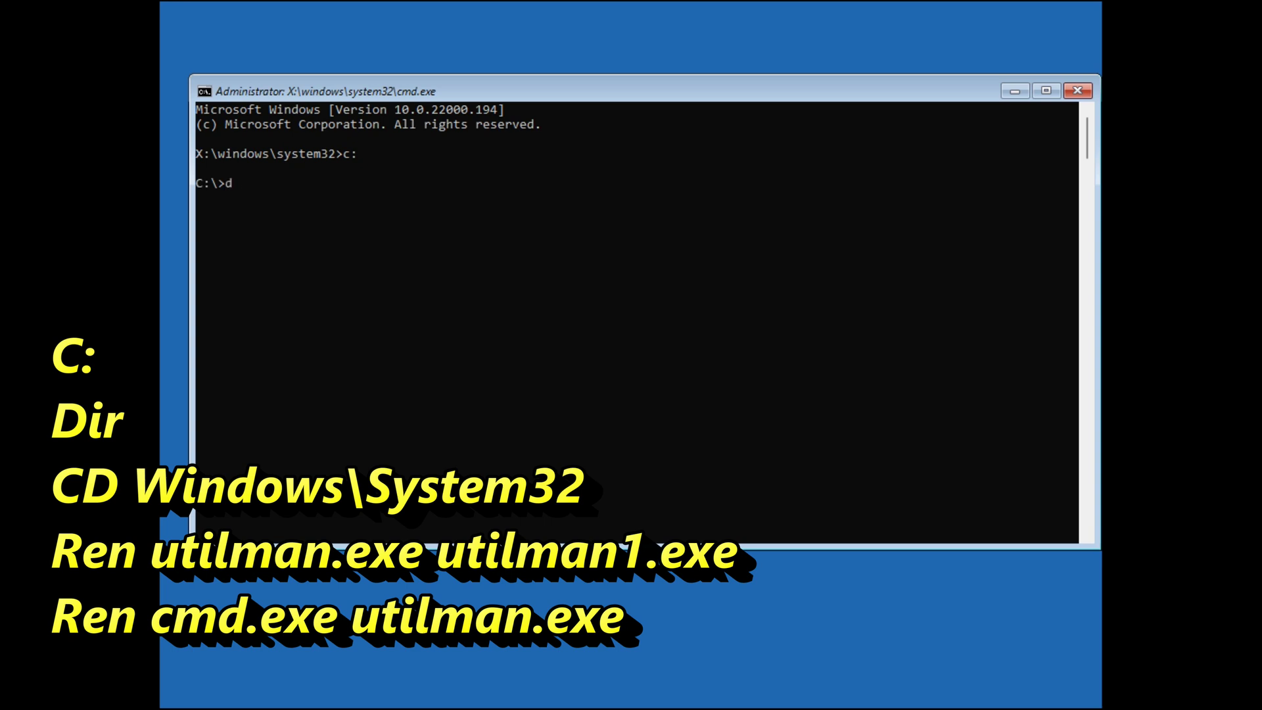
pyautogui.write('ir')
pyautogui.press('Return')
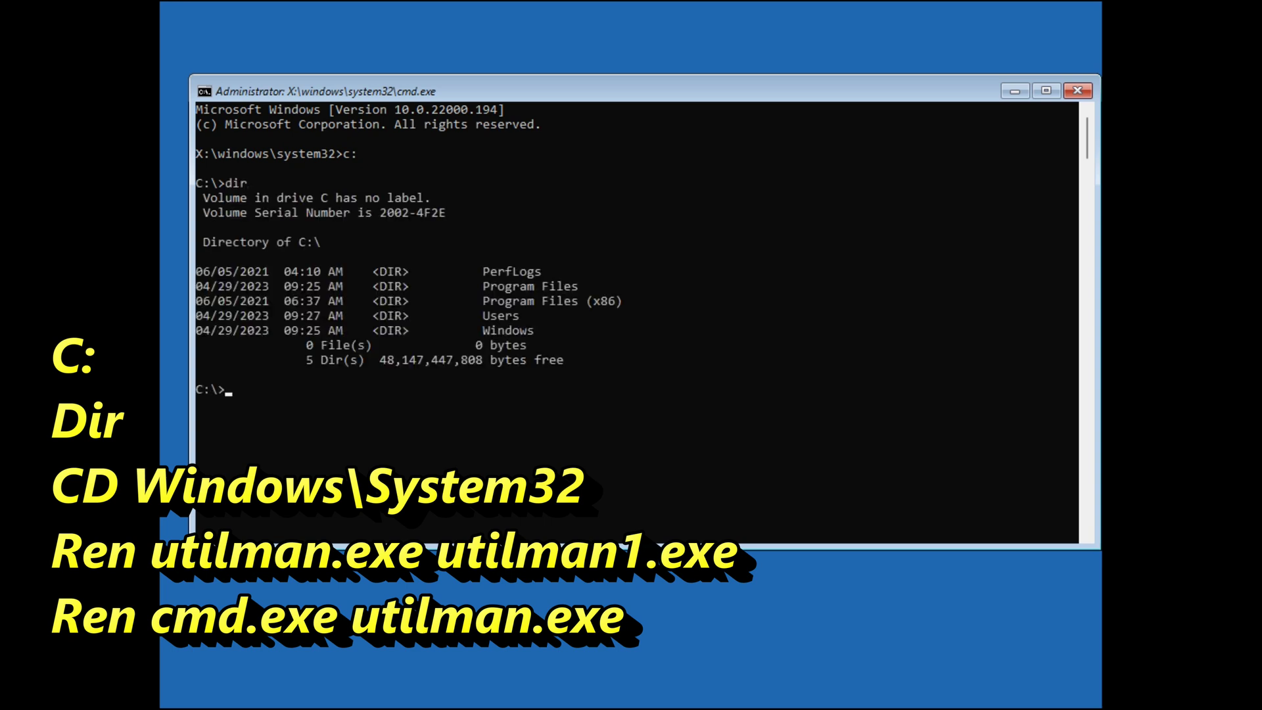
pyautogui.write('cd win')
pyautogui.write('dows/')
pyautogui.write('sys')
pyautogui.write('tem3')
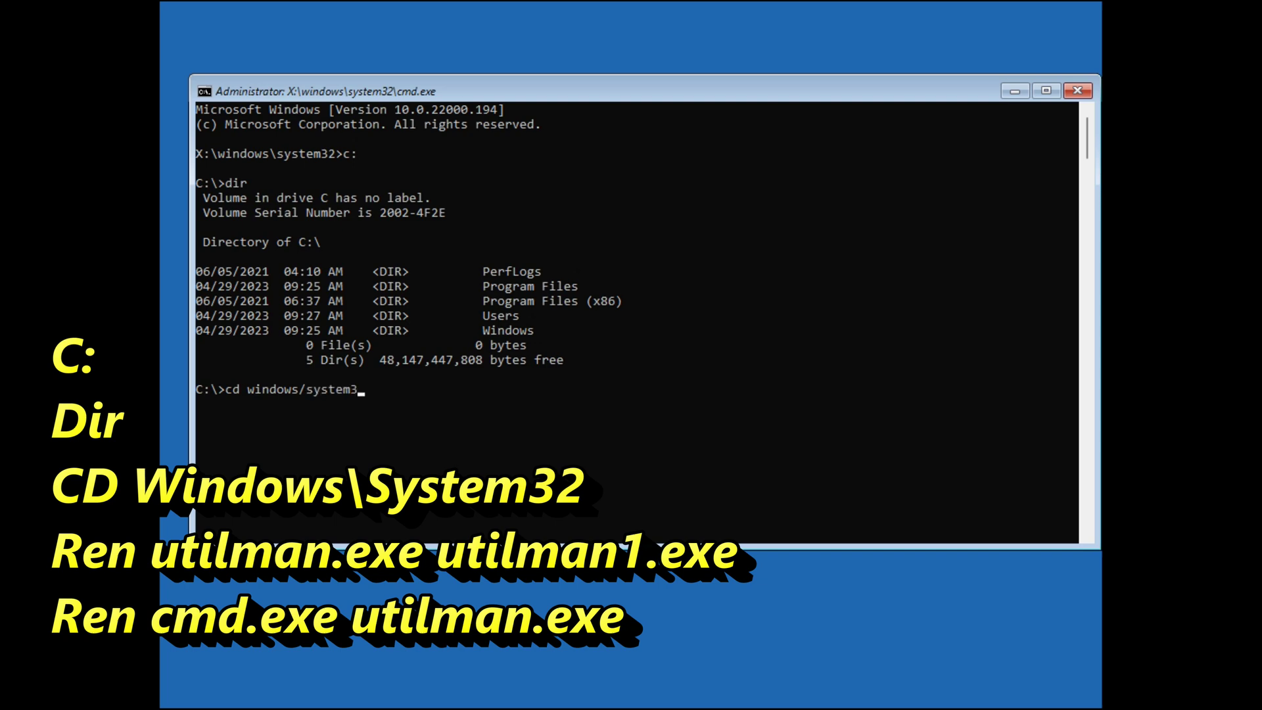
pyautogui.write('2')
pyautogui.press('Return')
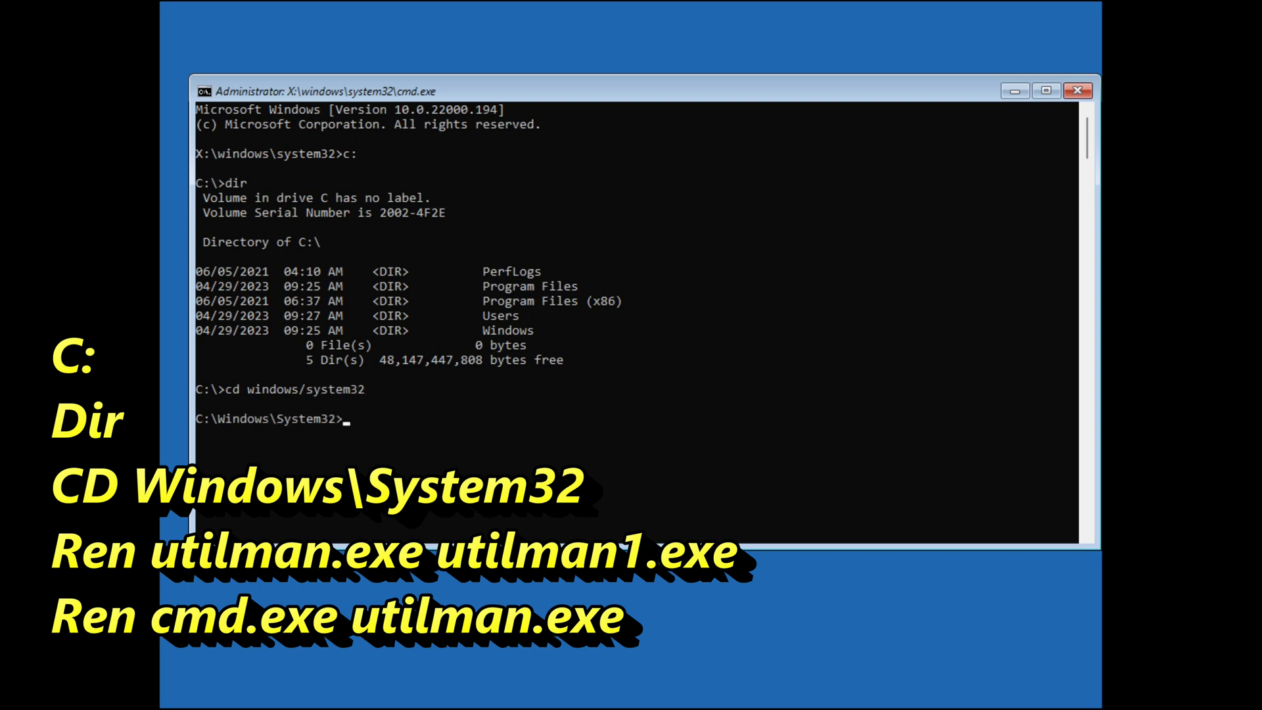
# Rename utilman.exe to utilman1.exe, then cmd.exe to utilman.exe
pyautogui.write('re')
pyautogui.write('n')
pyautogui.write('util')
pyautogui.write('man')
pyautogui.write('.exe')
pyautogui.write('utilman')
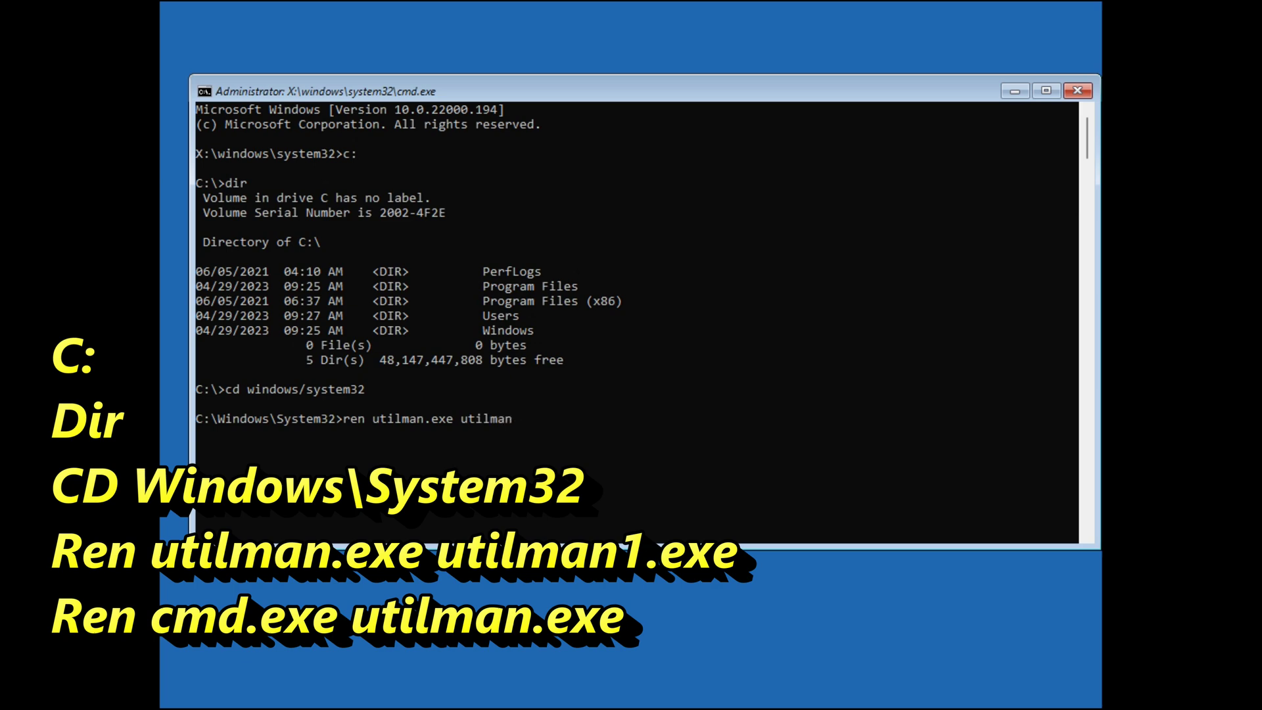
pyautogui.write('1.')
pyautogui.write('exe')
pyautogui.press('Return')
pyautogui.write('re')
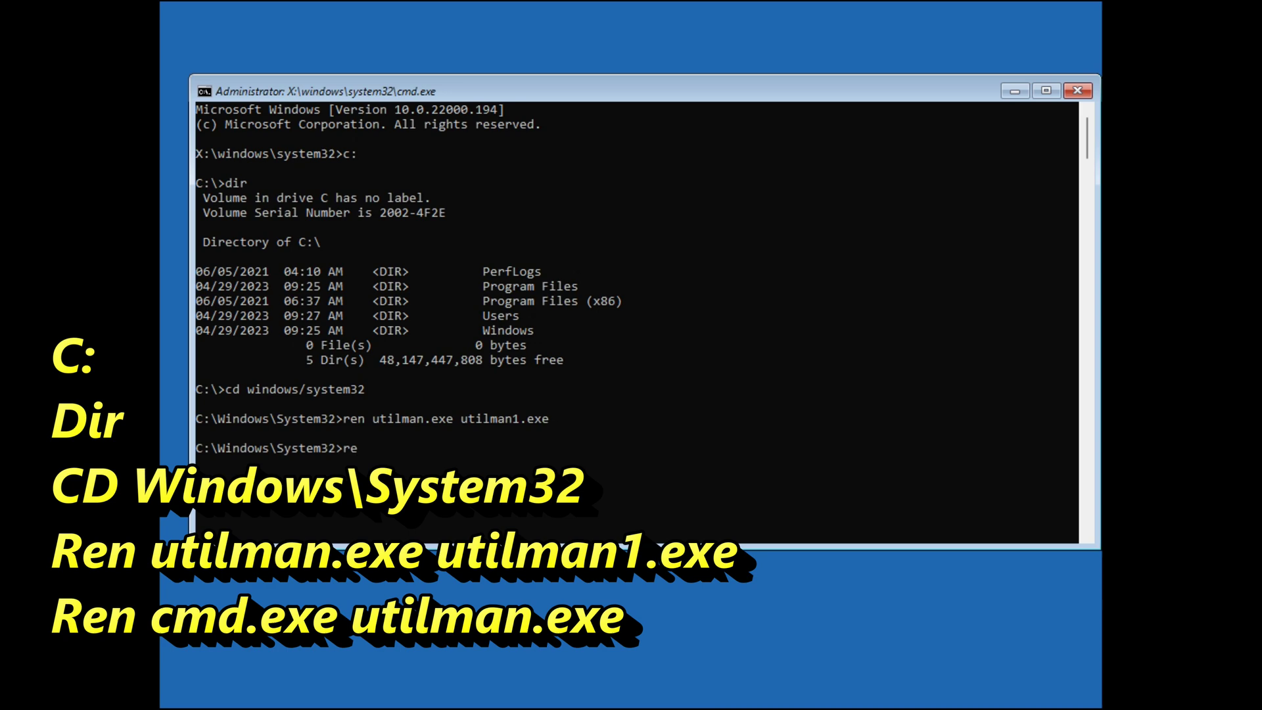
pyautogui.write('n cm')
pyautogui.write('d.exe ')
pyautogui.write('uti')
pyautogui.write('lman')
pyautogui.write('.exe')
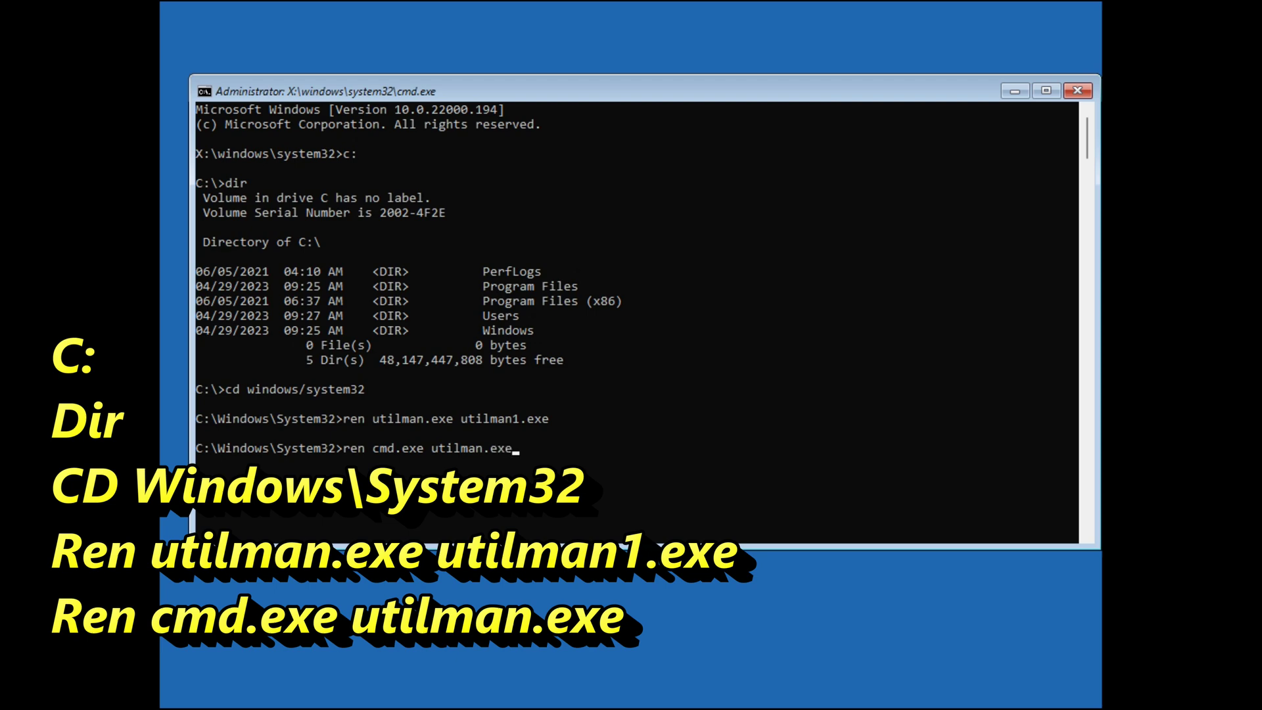
pyautogui.press('Return')
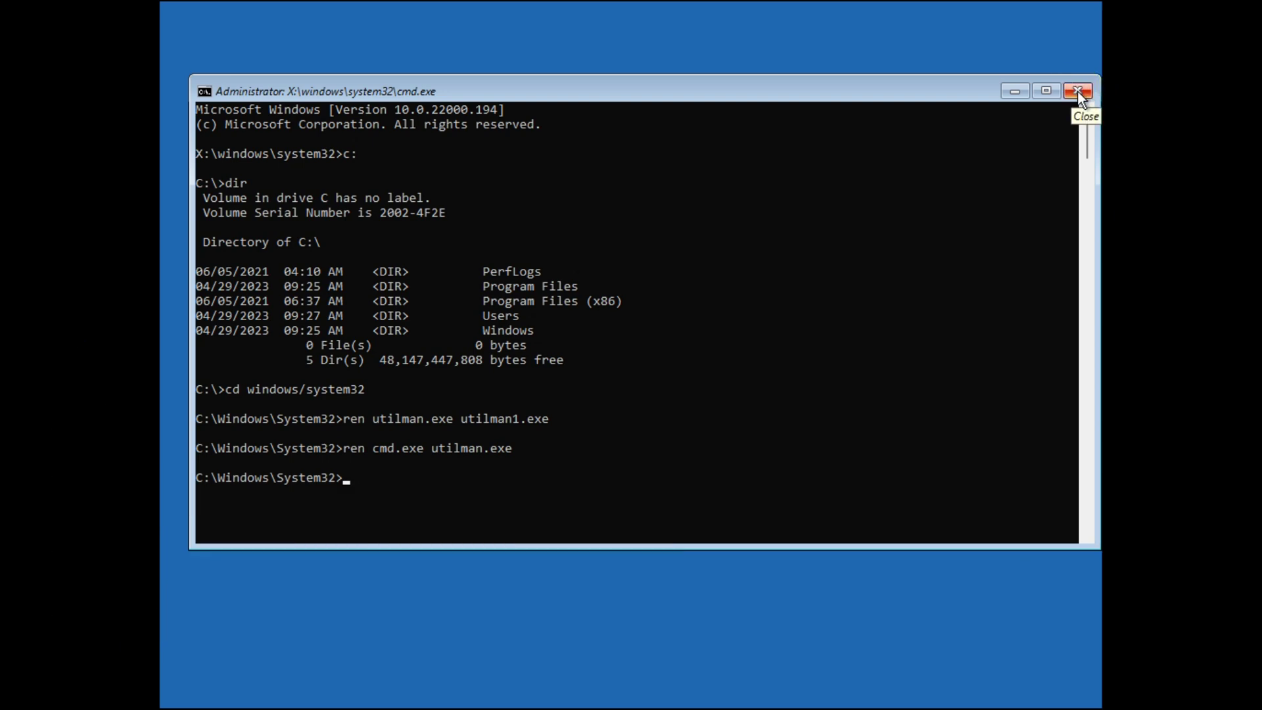
# Exit recovery to Windows 11 and launch the swapped-in Command Prompt from sign-in's Accessibility icon
pyautogui.click(1078, 92)
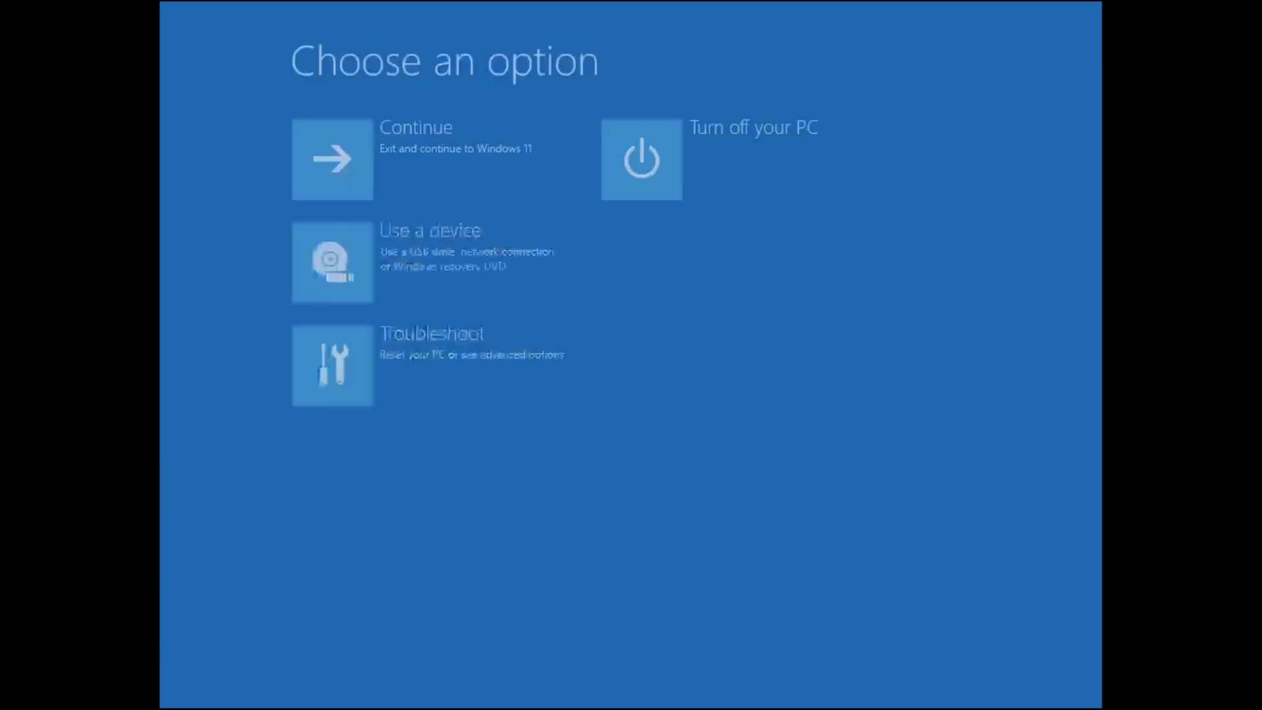
pyautogui.click(419, 152)
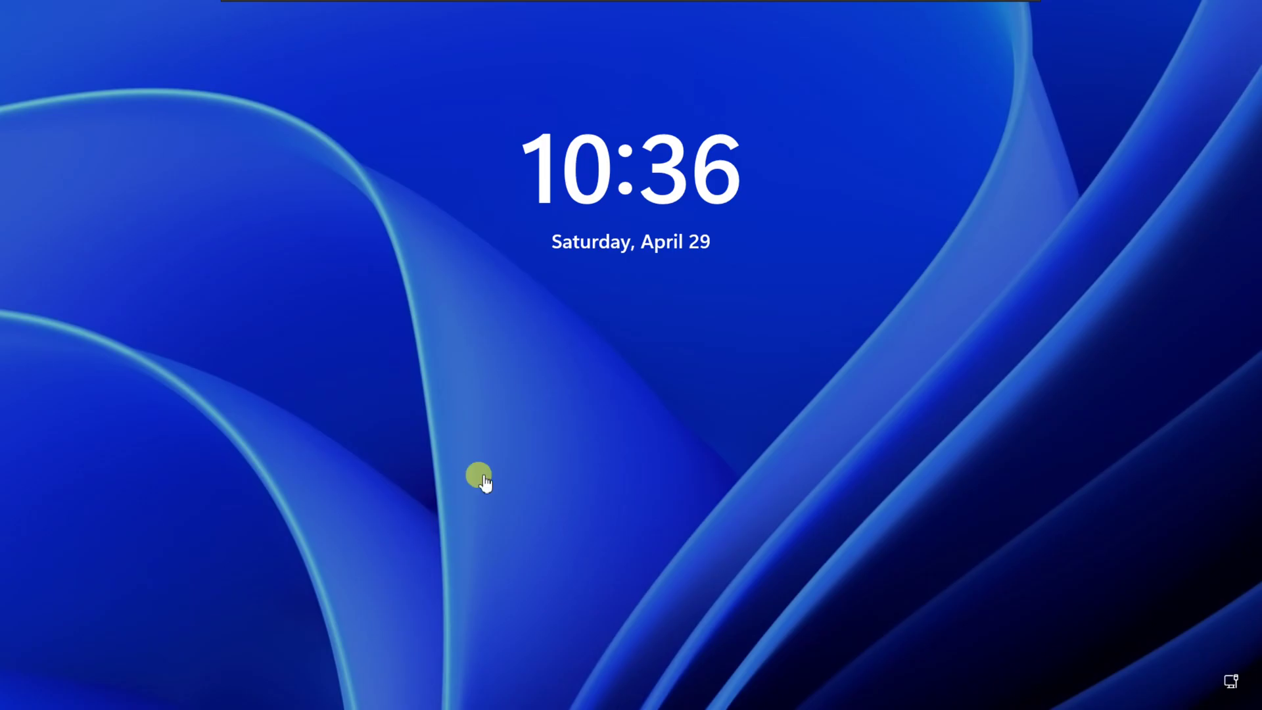
pyautogui.click(684, 380)
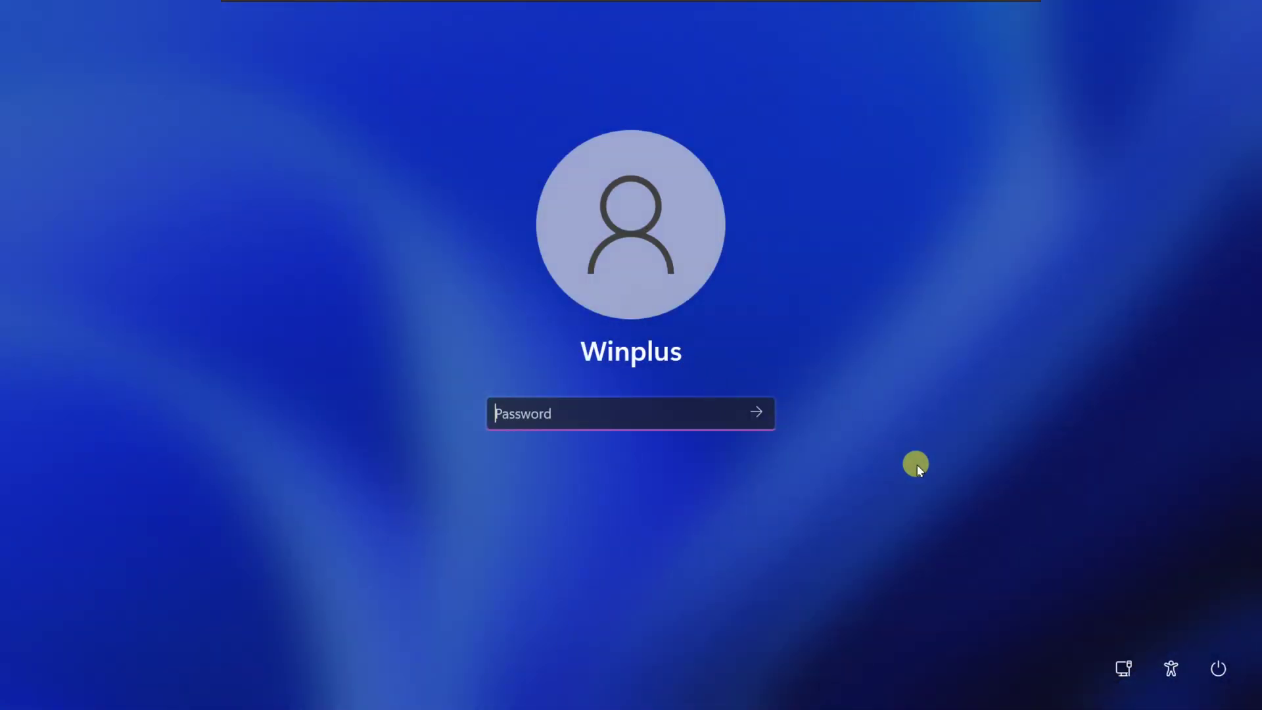
pyautogui.click(1170, 673)
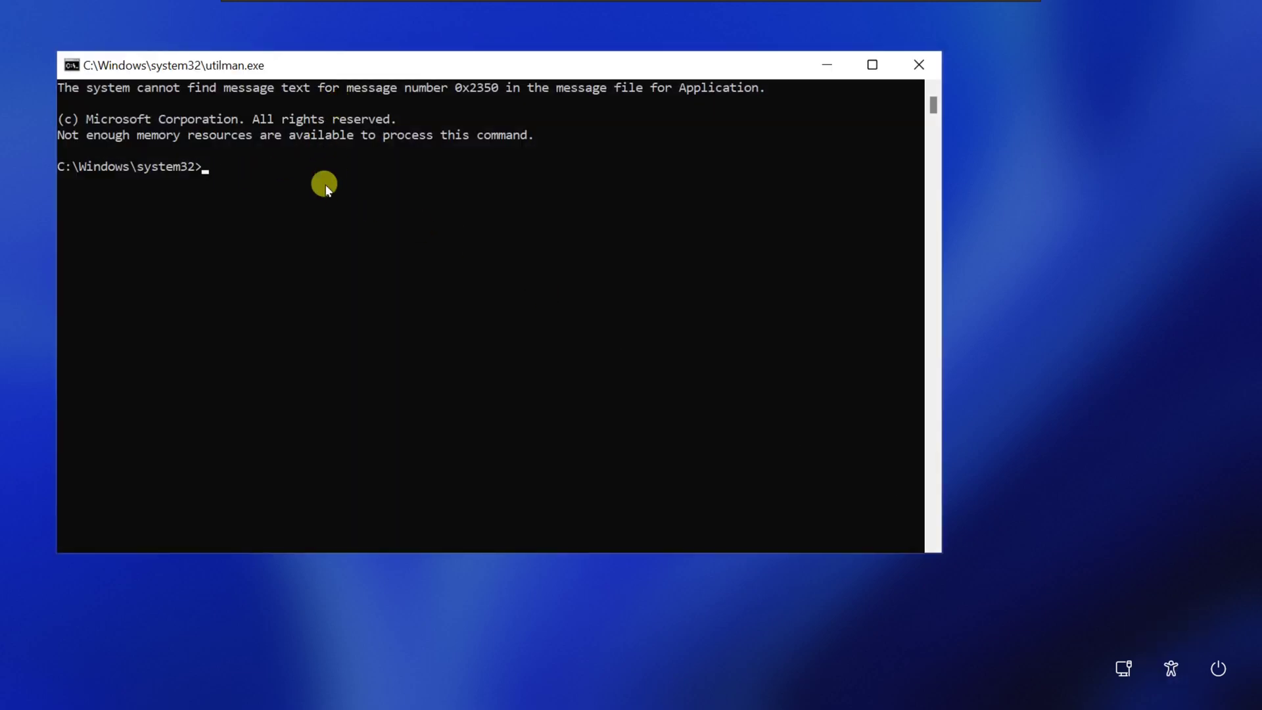
pyautogui.write('net u')
pyautogui.write('ser')
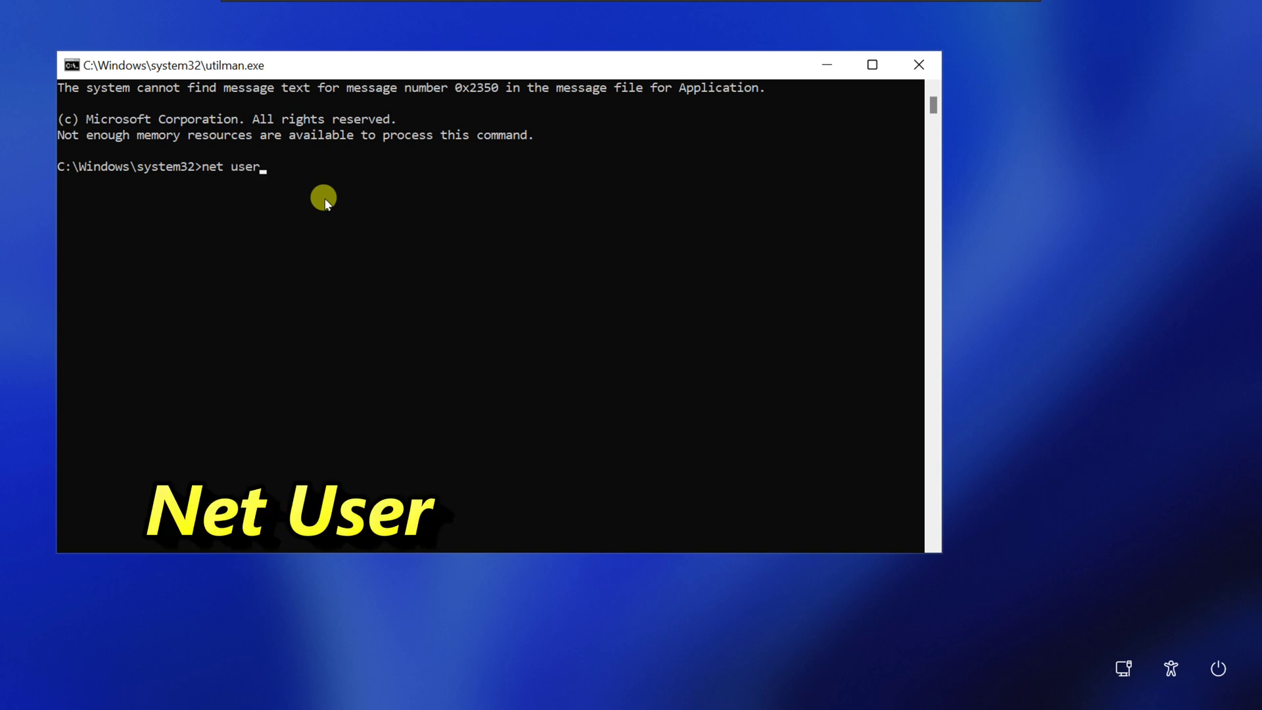
pyautogui.press('Return')
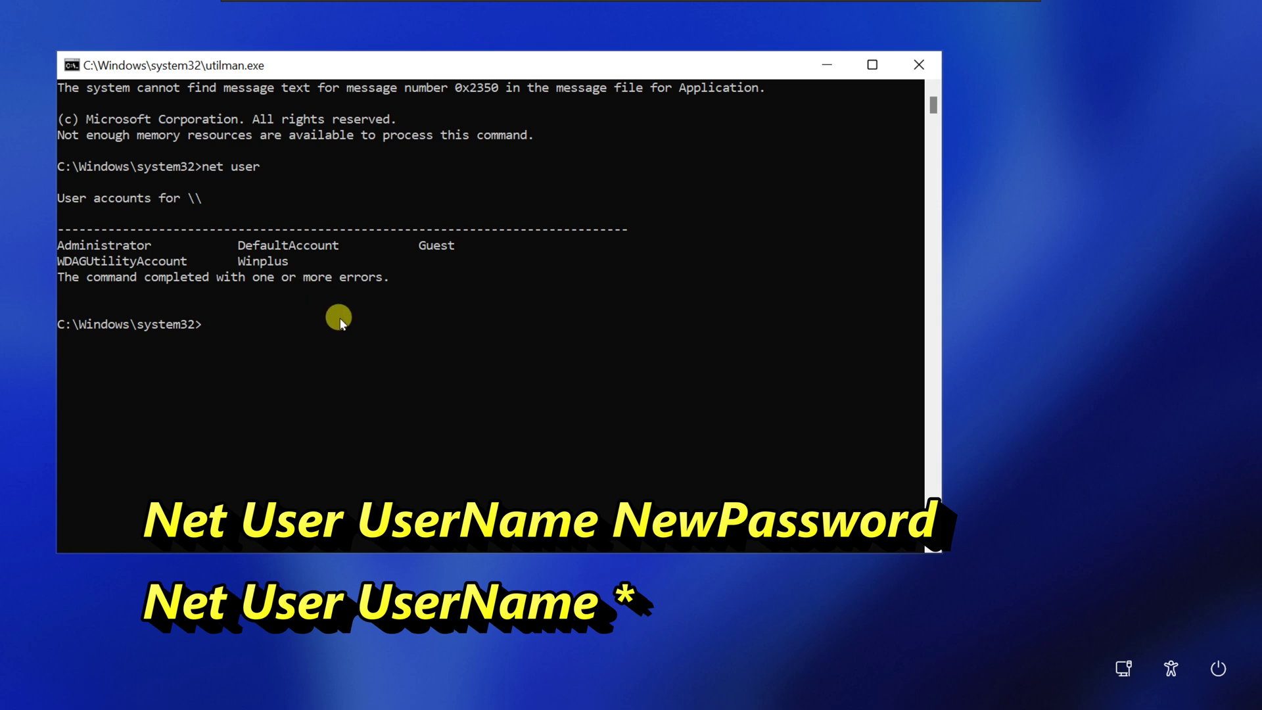
pyautogui.write('net u')
pyautogui.write('ser ')
pyautogui.write('winplus ')
pyautogui.moveTo(319, 324); pyautogui.dragTo(353, 326)
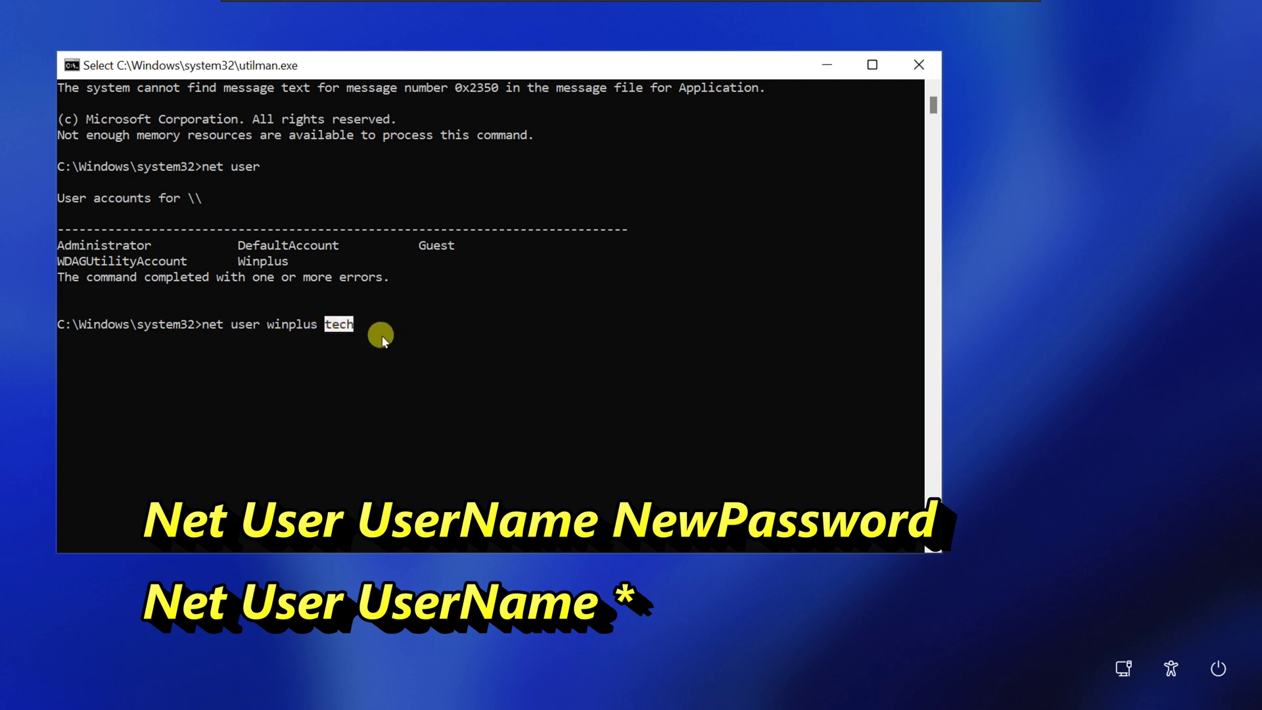
pyautogui.click(365, 324)
pyautogui.press('Escape')
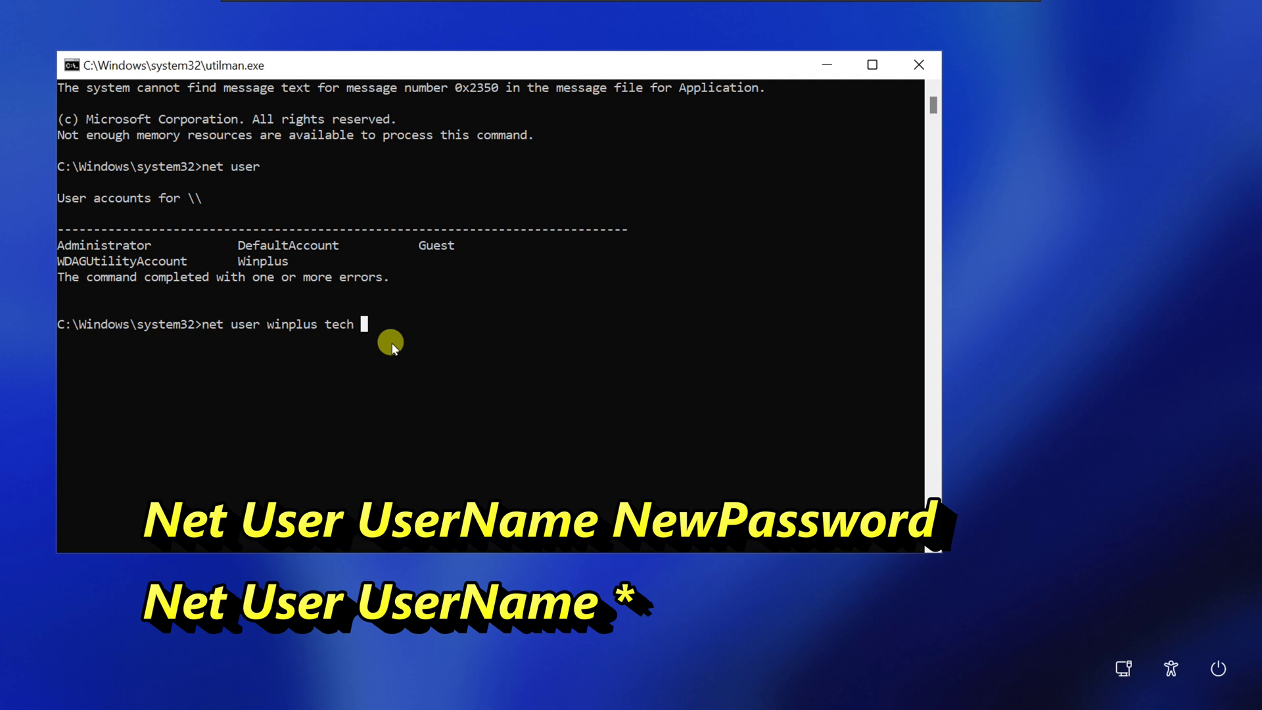
pyautogui.press('BackSpace')
pyautogui.press('BackSpace')
pyautogui.press('BackSpace')
pyautogui.press('BackSpace')
pyautogui.press('BackSpace')
# Enter and confirm a new password for winplus, then close the command window
pyautogui.press('Return')
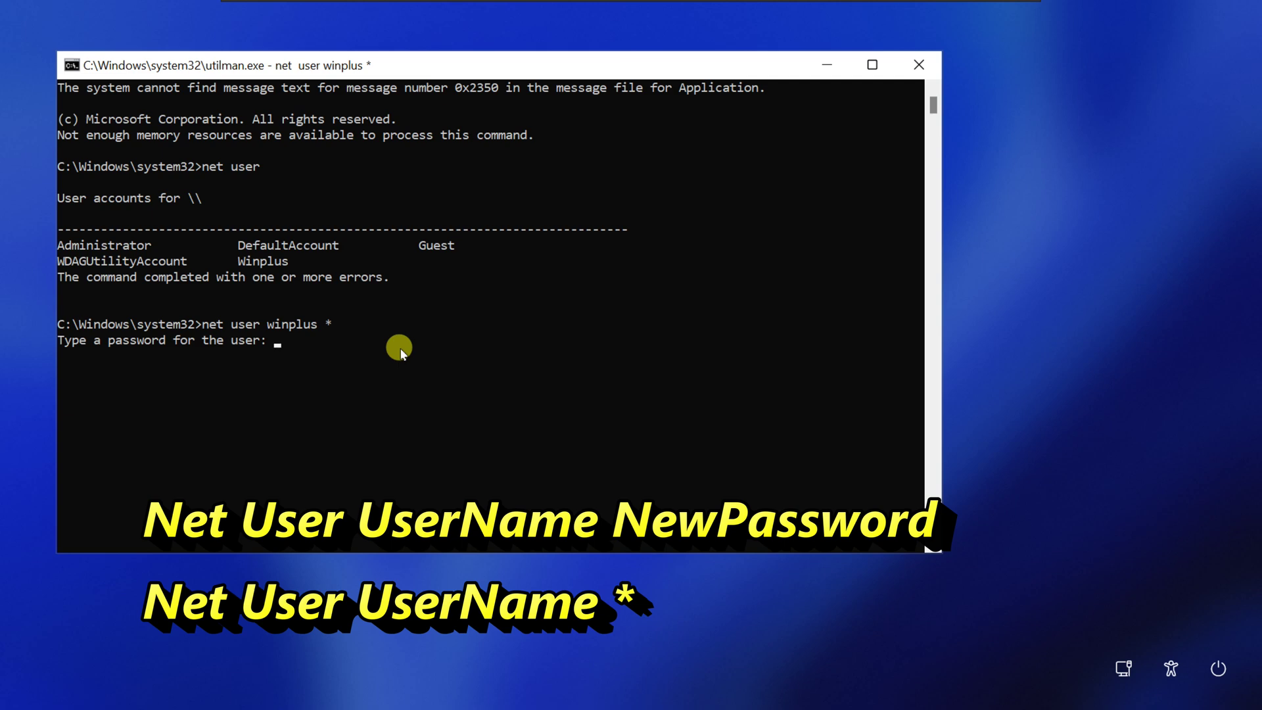
pyautogui.press('Return')
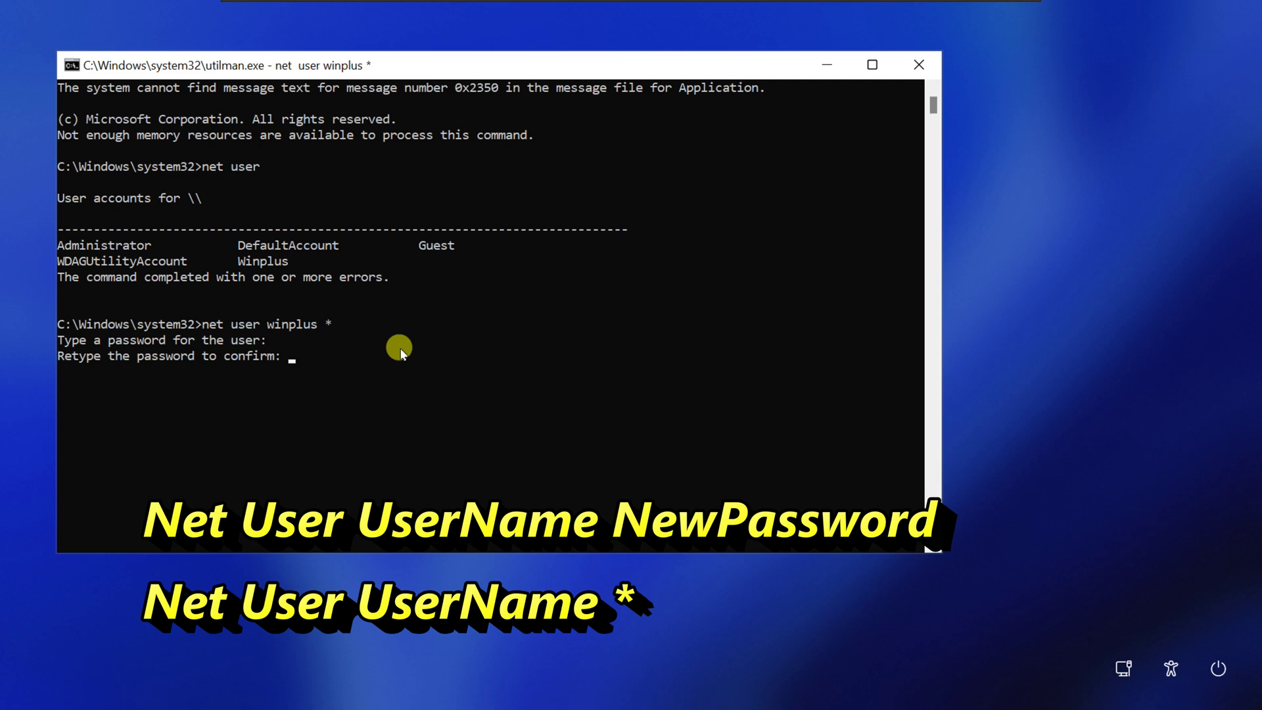
pyautogui.press('Return')
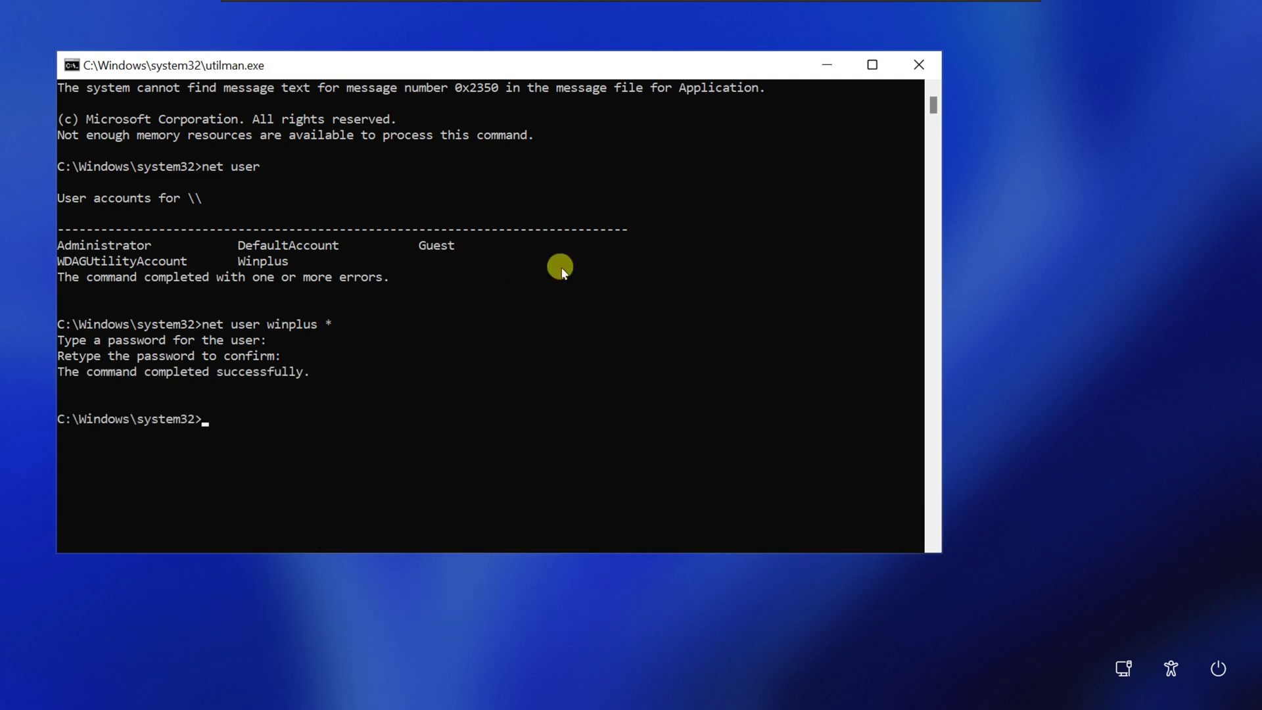
pyautogui.click(915, 65)
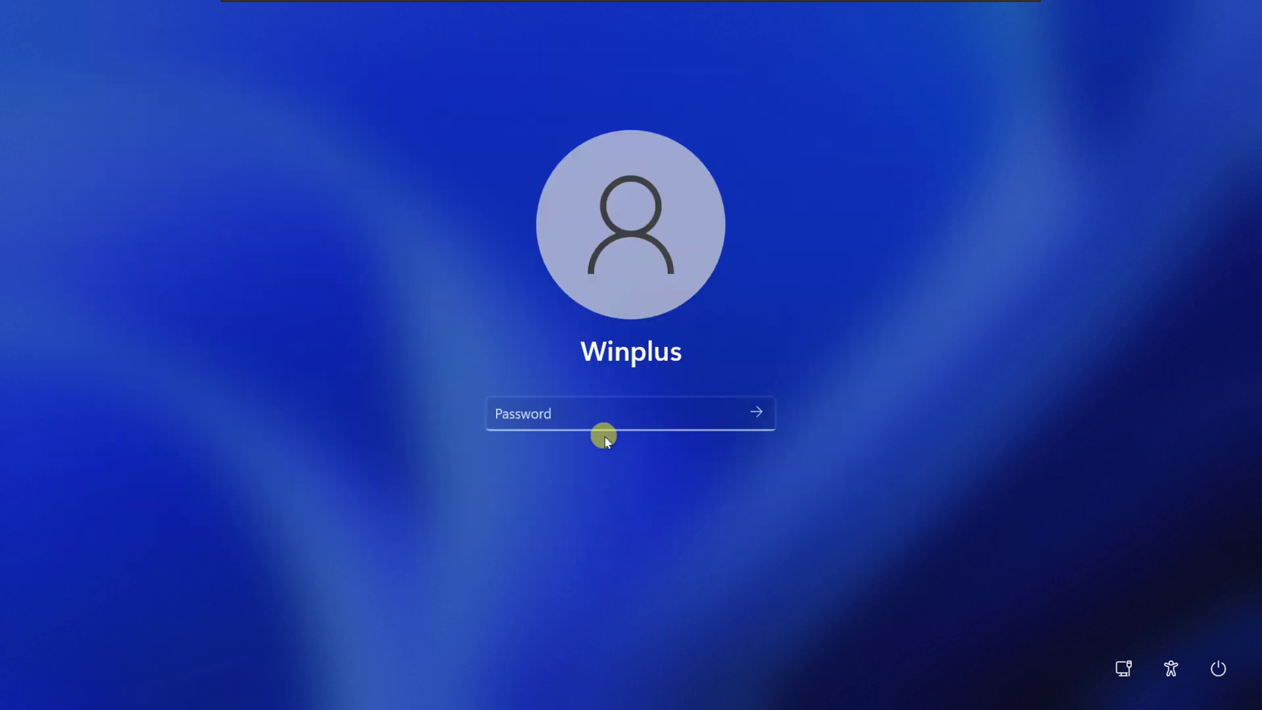
pyautogui.click(573, 411)
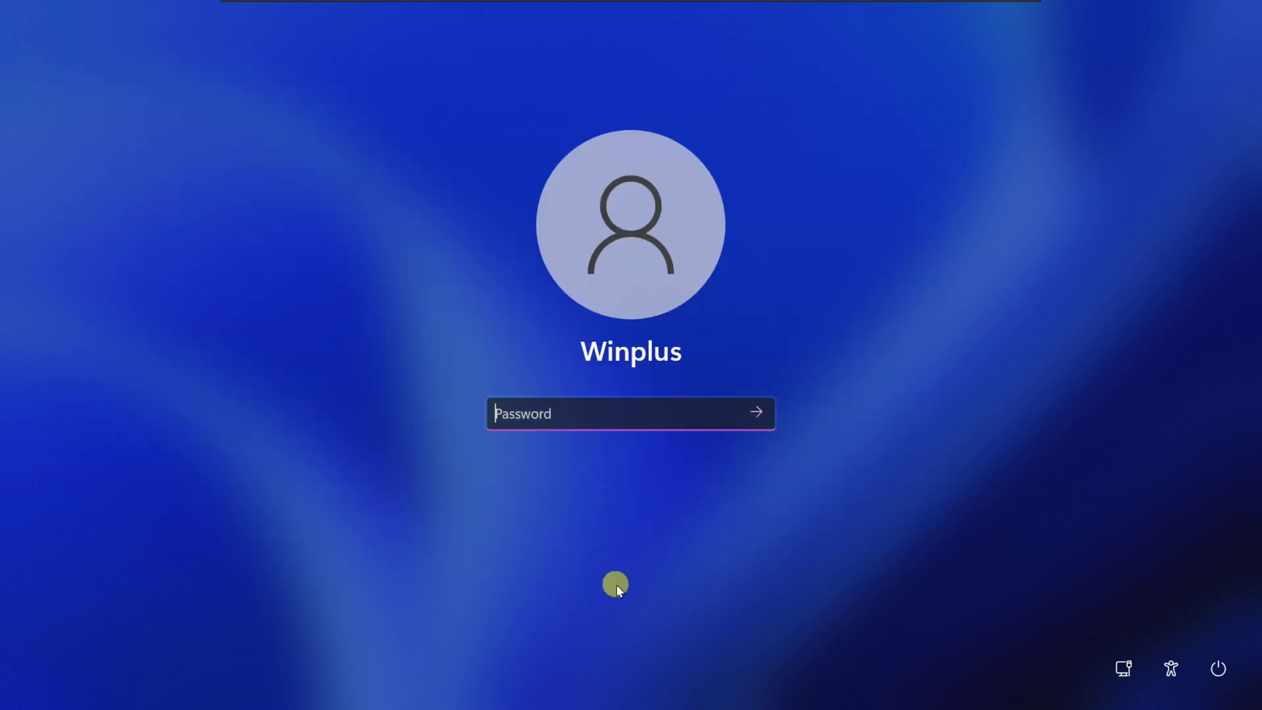
pyautogui.click(756, 412)
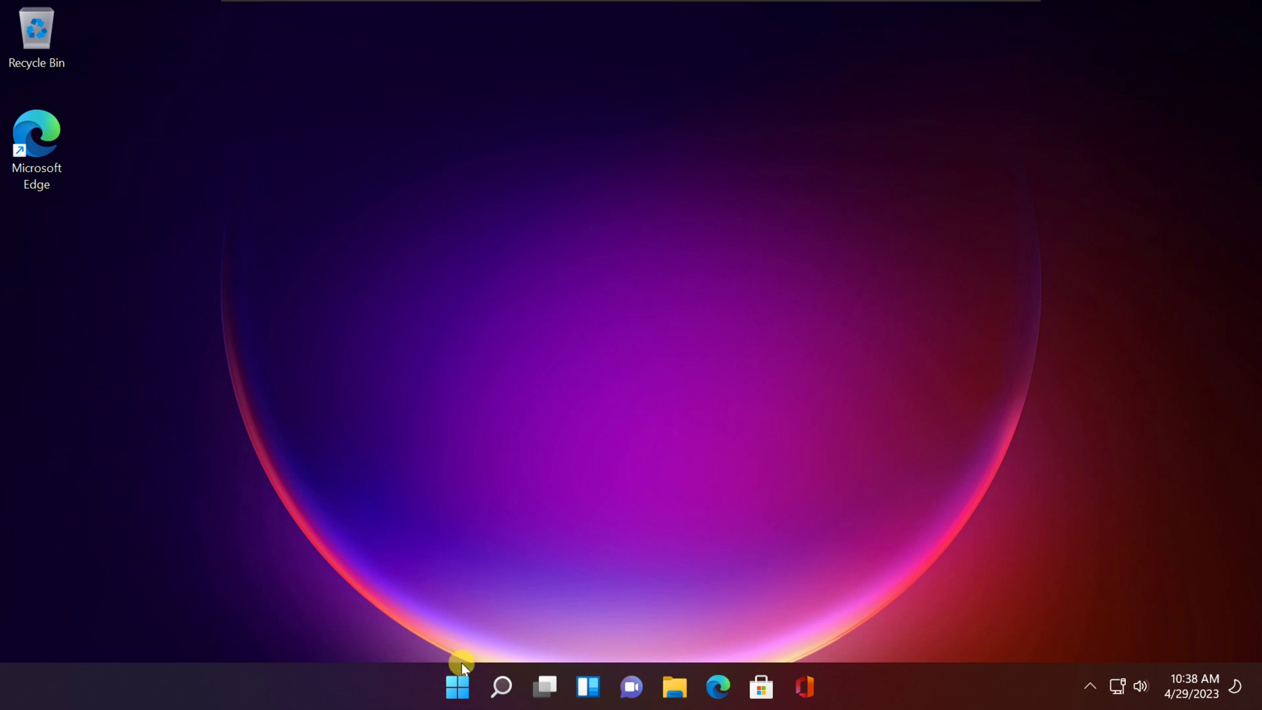
# Shift-restart from the Start menu's power options to boot back into recovery
pyautogui.press('shift')
pyautogui.click(457, 689)
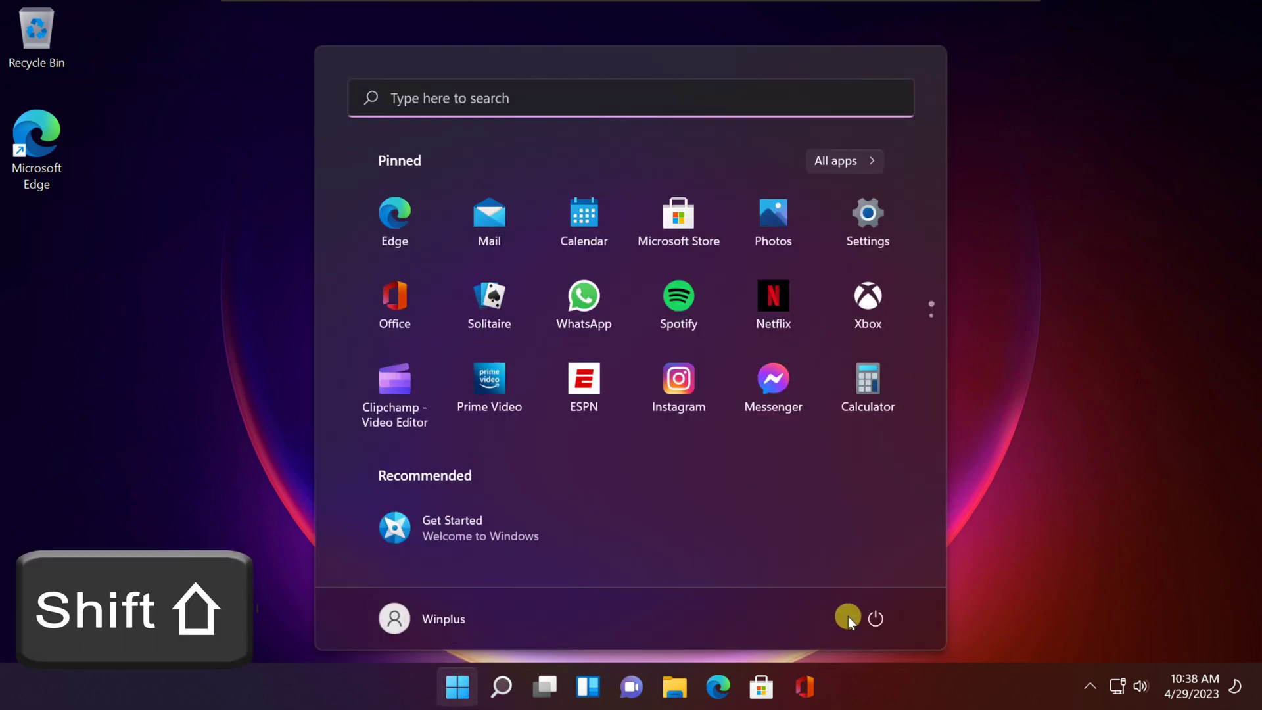
pyautogui.click(878, 619)
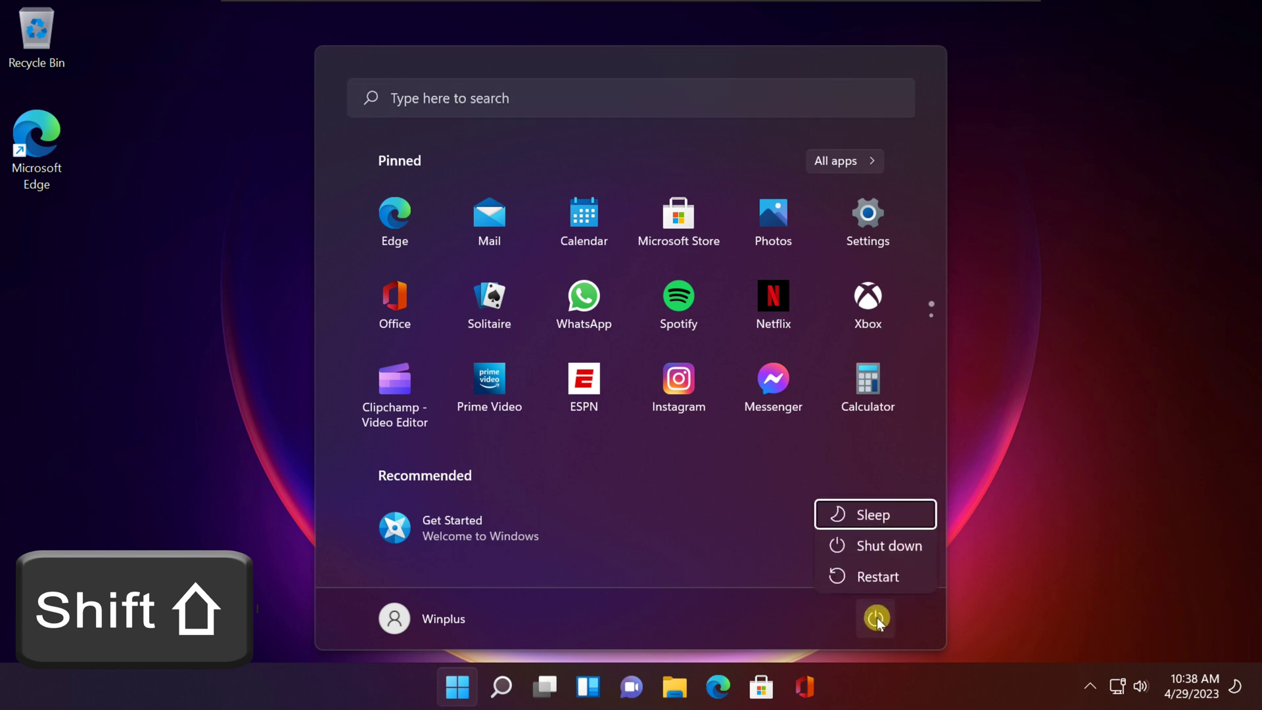
pyautogui.keyDown('shift'); pyautogui.click(876, 576); pyautogui.keyUp('shift')
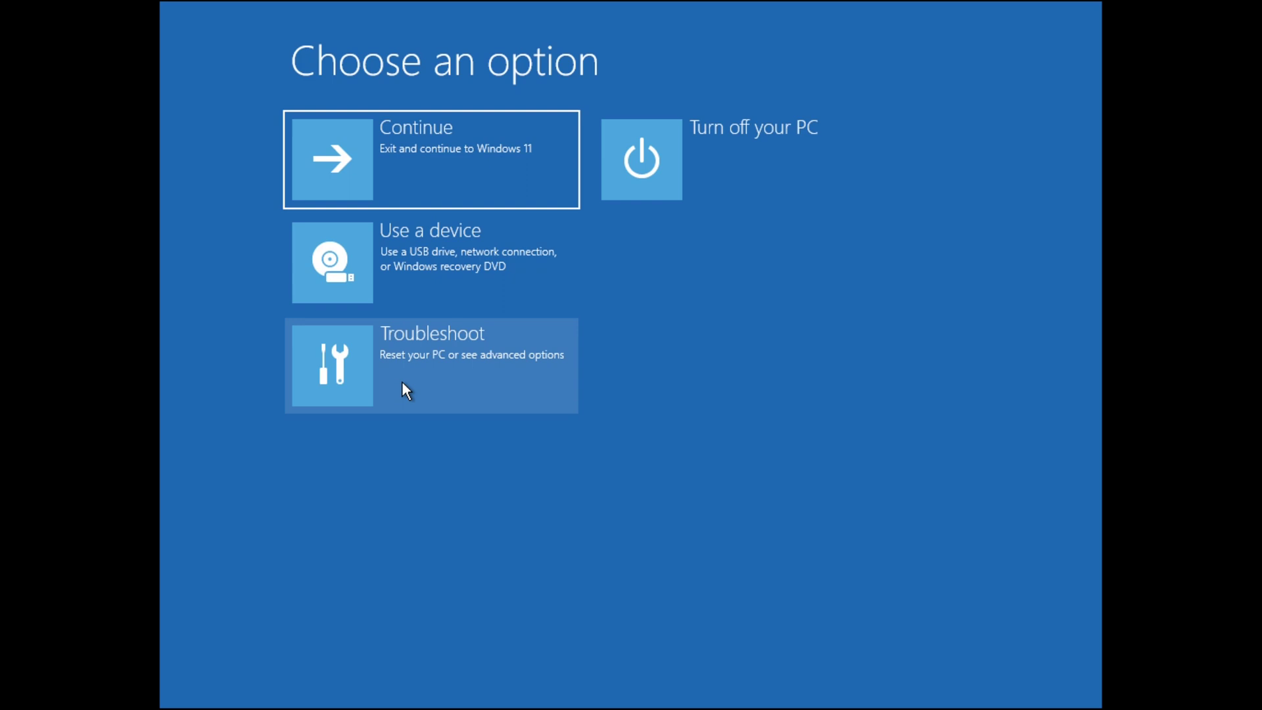
# Reopen the recovery Command Prompt through Troubleshoot > Advanced options
pyautogui.click(402, 383)
pyautogui.click(358, 282)
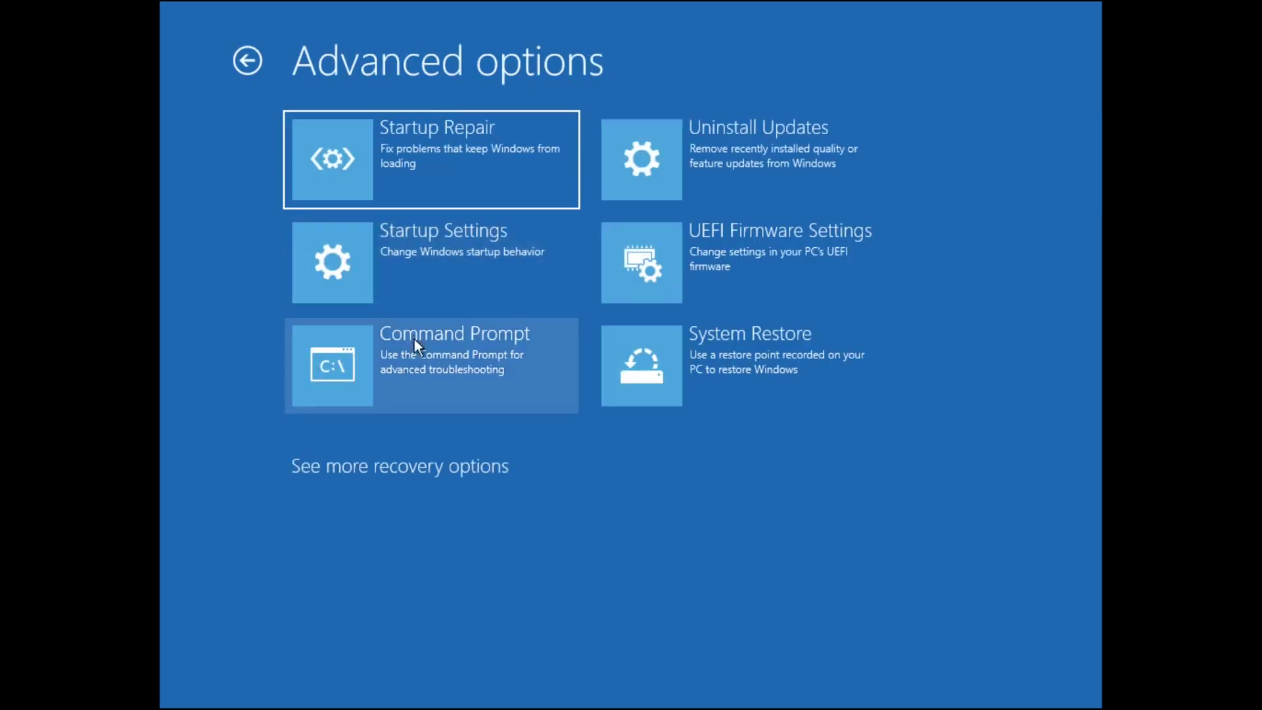
pyautogui.click(419, 365)
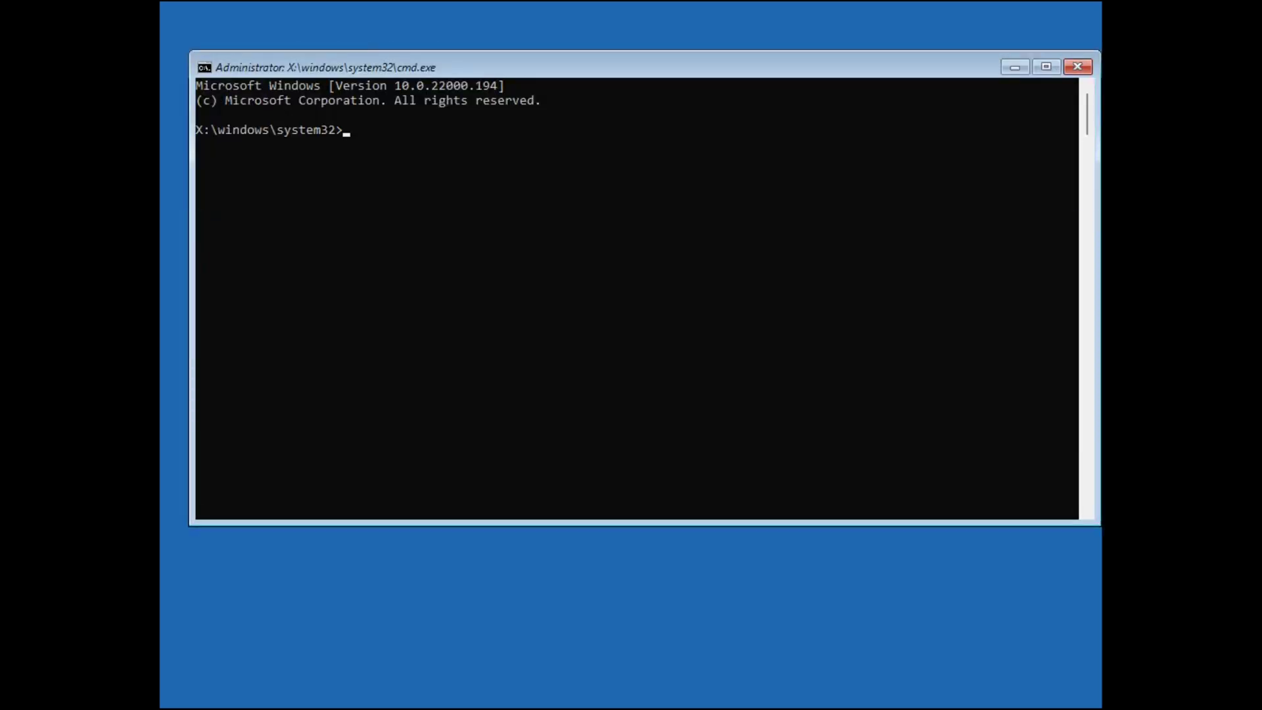
# Switch to drive C: and move into Windows\System32
pyautogui.write('c:')
pyautogui.press('Return')
pyautogui.write('cd wi')
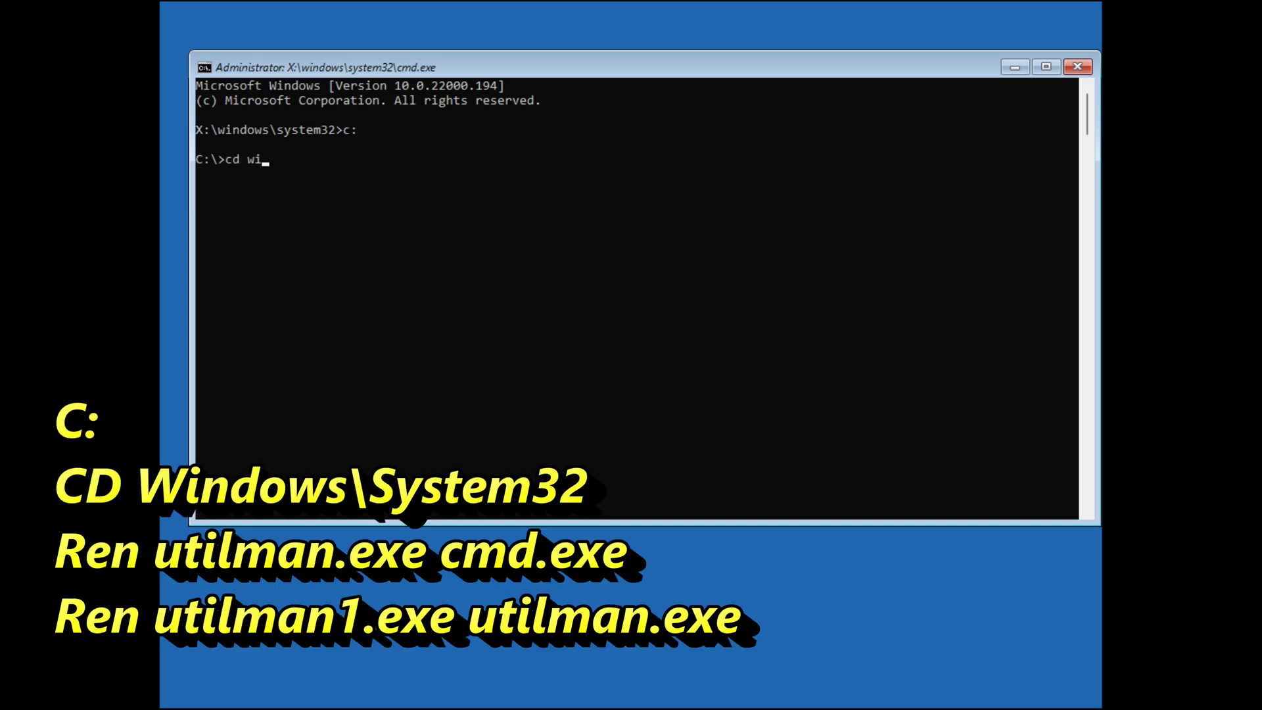
pyautogui.write('ndows')
pyautogui.write('\\sy')
pyautogui.write('stem')
pyautogui.write('32')
pyautogui.press('Return')
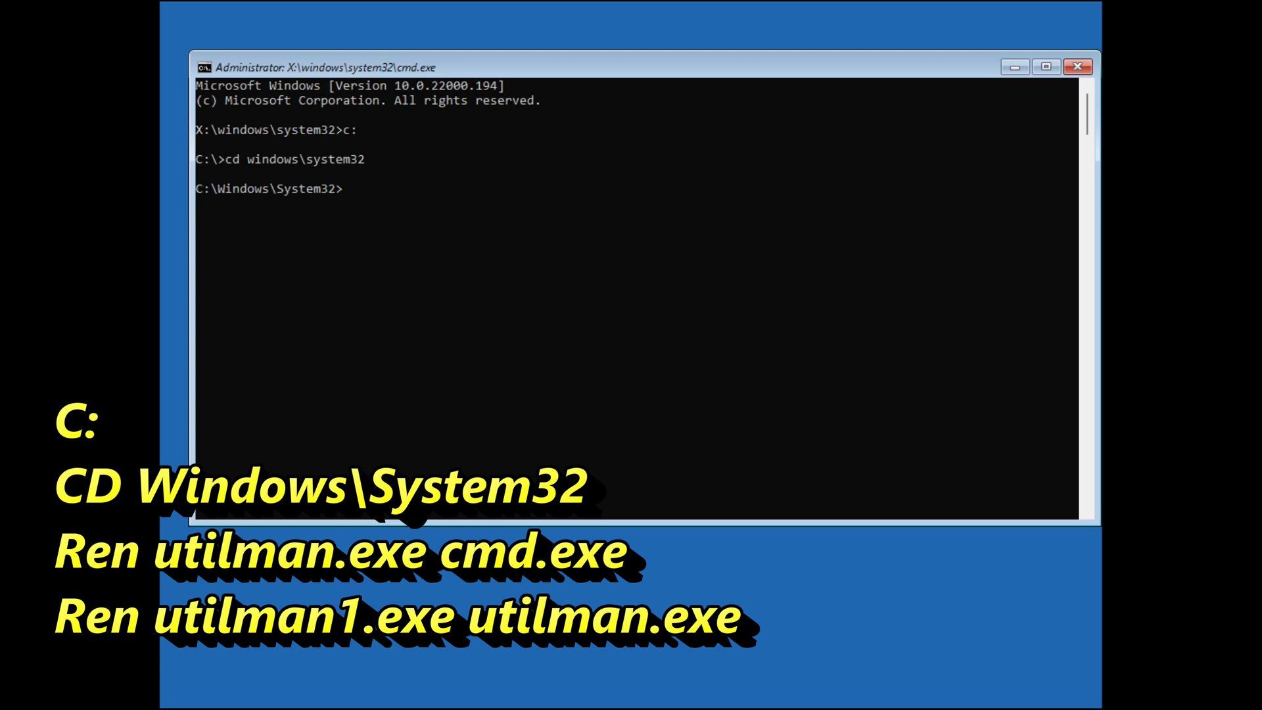
# Rename utilman.exe back to cmd.exe, utilman1.exe to utilman.exe, and close the prompt
pyautogui.write('re')
pyautogui.write('n cmd')
pyautogui.press('BackSpace')
pyautogui.press('BackSpace')
pyautogui.press('BackSpace')
pyautogui.write('util')
pyautogui.write('man.ex')
pyautogui.write('e c')
pyautogui.write('md.exe')
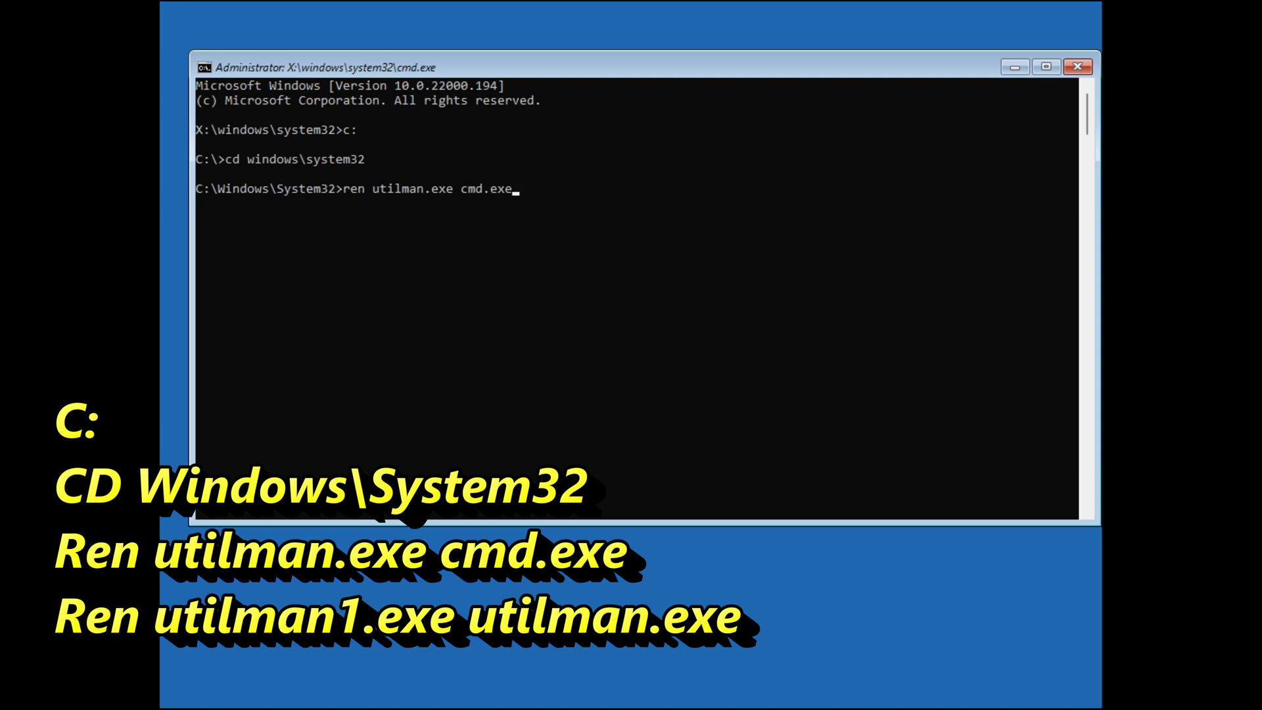
pyautogui.press('Return')
pyautogui.write('re')
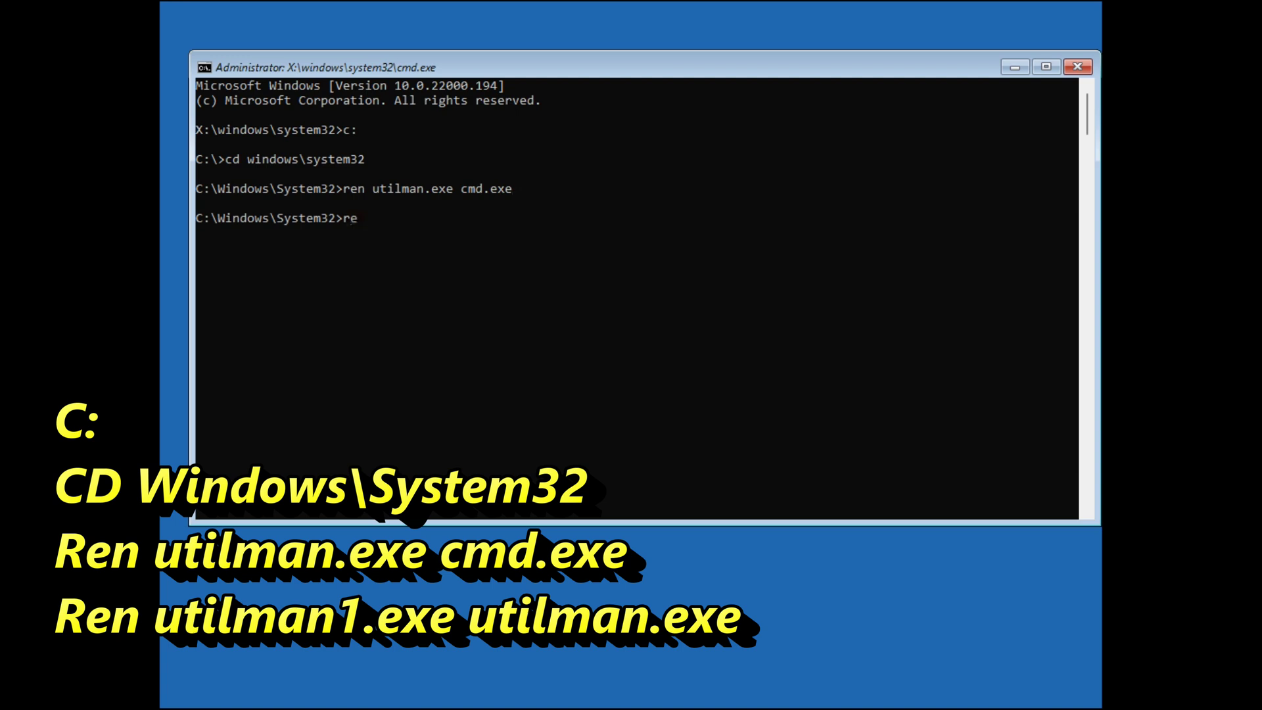
pyautogui.write('n')
pyautogui.write(' u')
pyautogui.write('tilman1')
pyautogui.write('.exe')
pyautogui.write(' utilma')
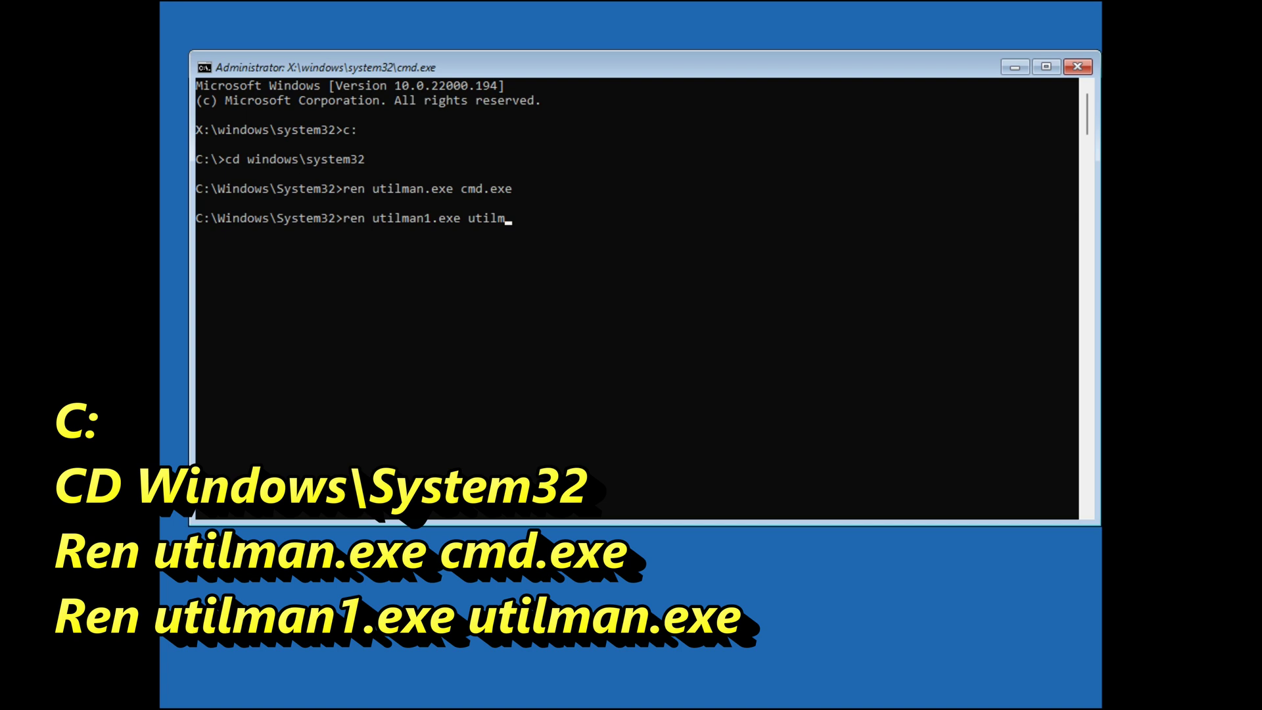
pyautogui.write('n.')
pyautogui.write('exe')
pyautogui.press('Return')
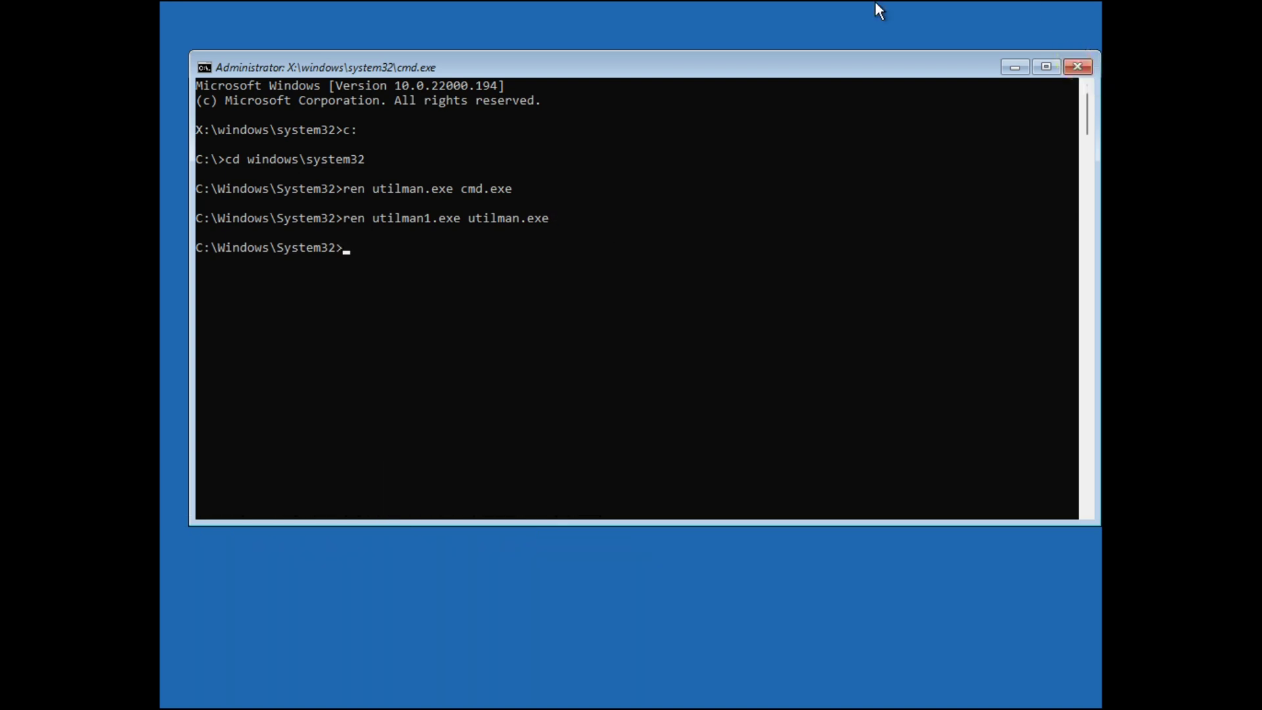
pyautogui.click(1075, 68)
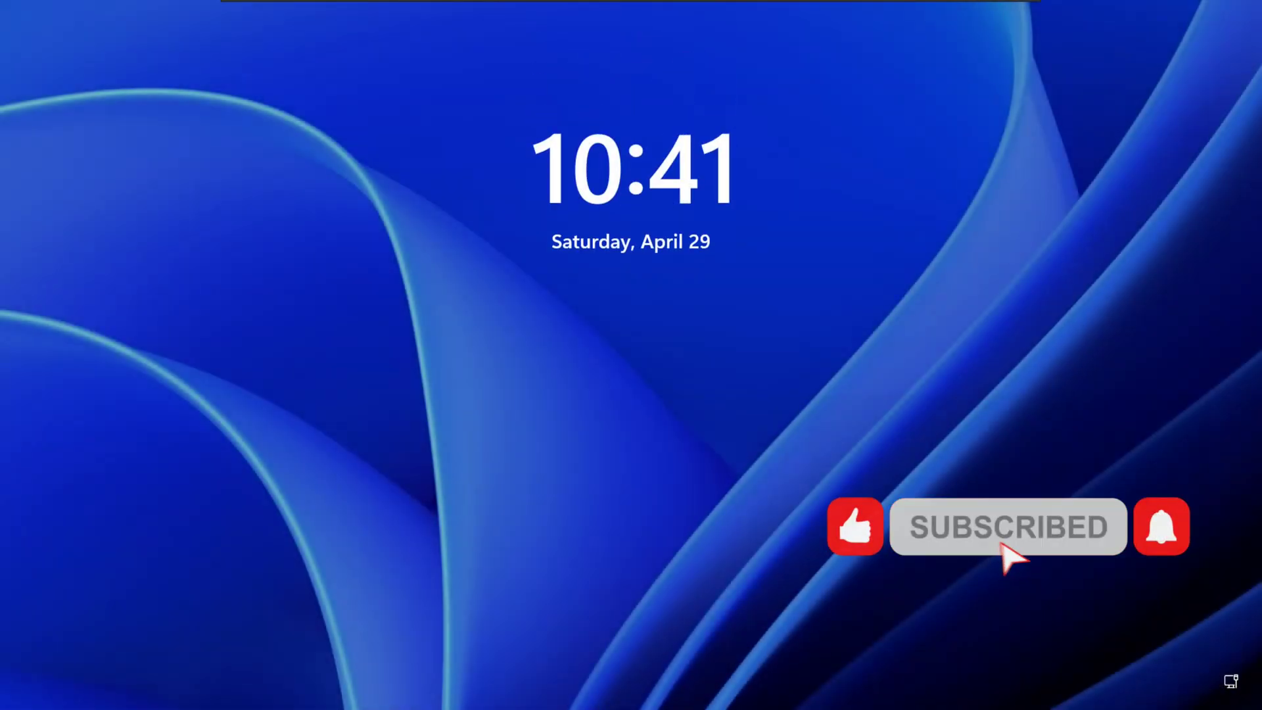
# Confirm the Accessibility menu on the sign-in screen works normally again
pyautogui.press('Return')
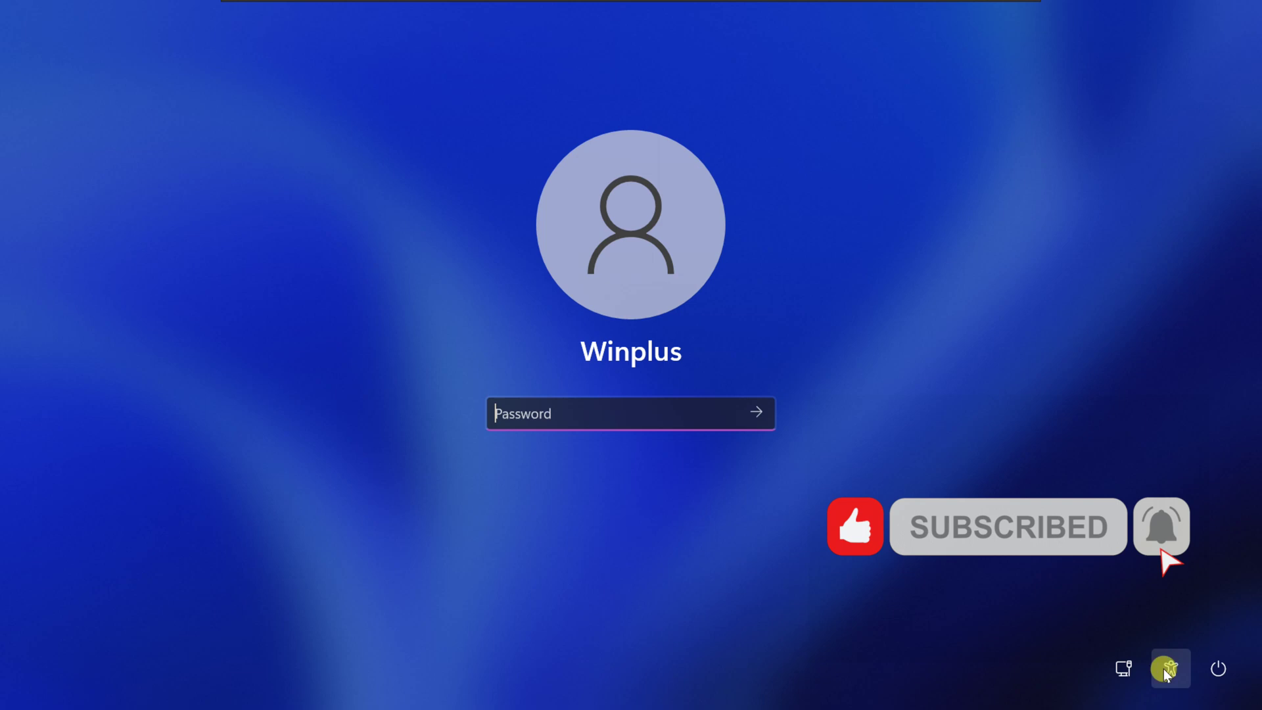
pyautogui.click(1170, 669)
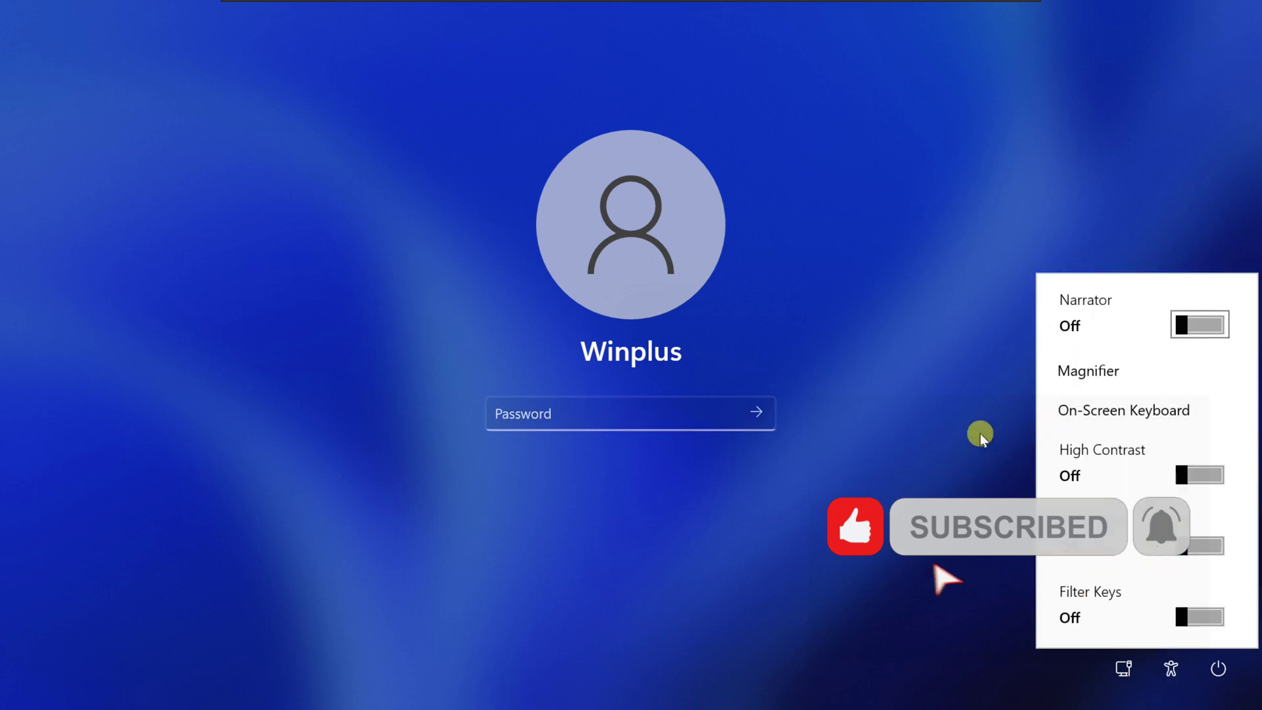
pyautogui.click(980, 433)
pyautogui.click(620, 409)
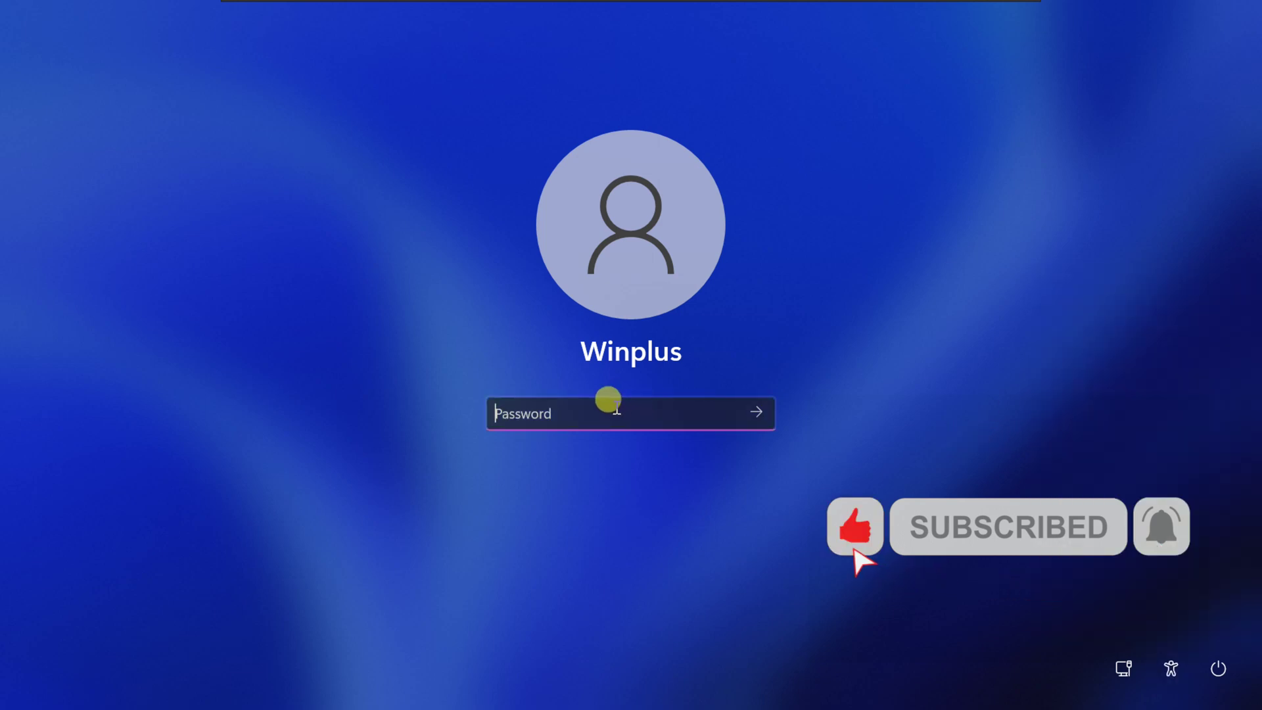
pyautogui.press('Return')
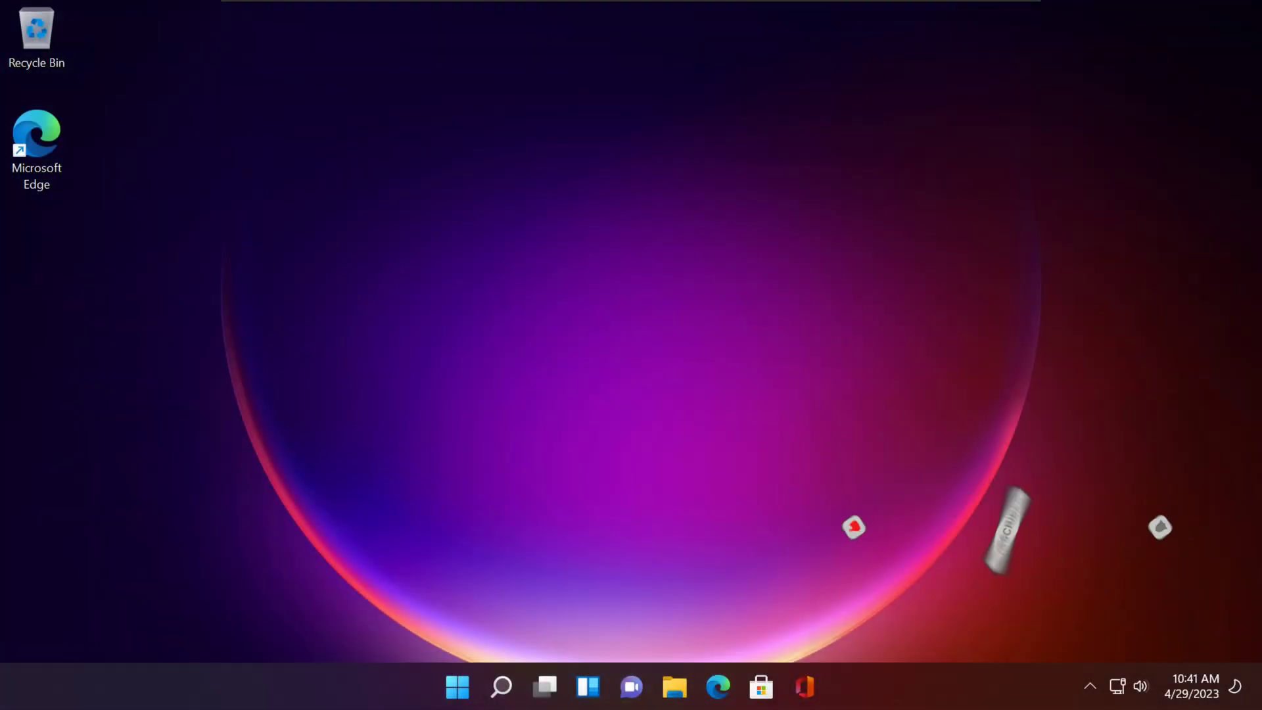